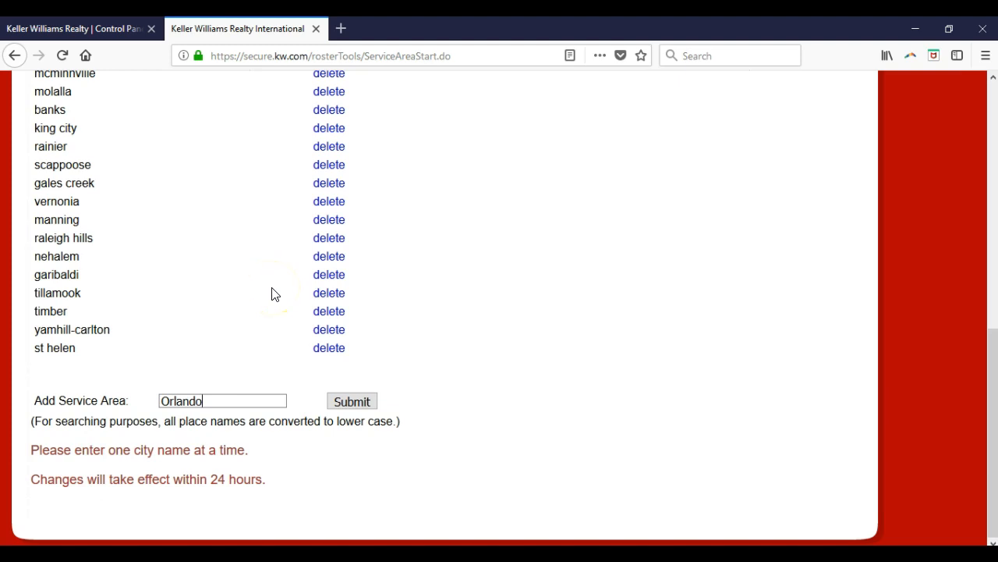
Close the service area tab without submitting its entry and load mykw.kw.com in the remaining tab
click(315, 29)
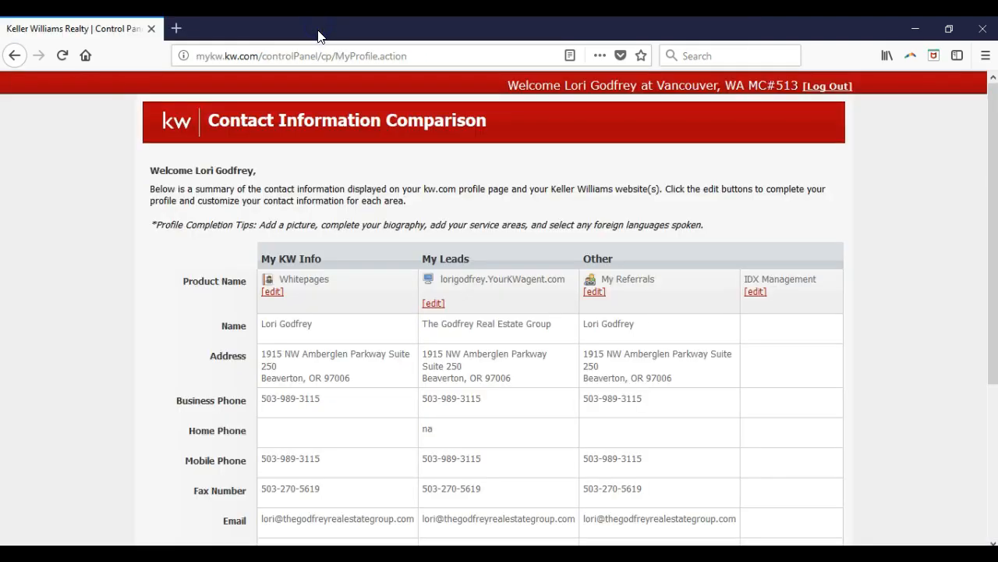
click(333, 62)
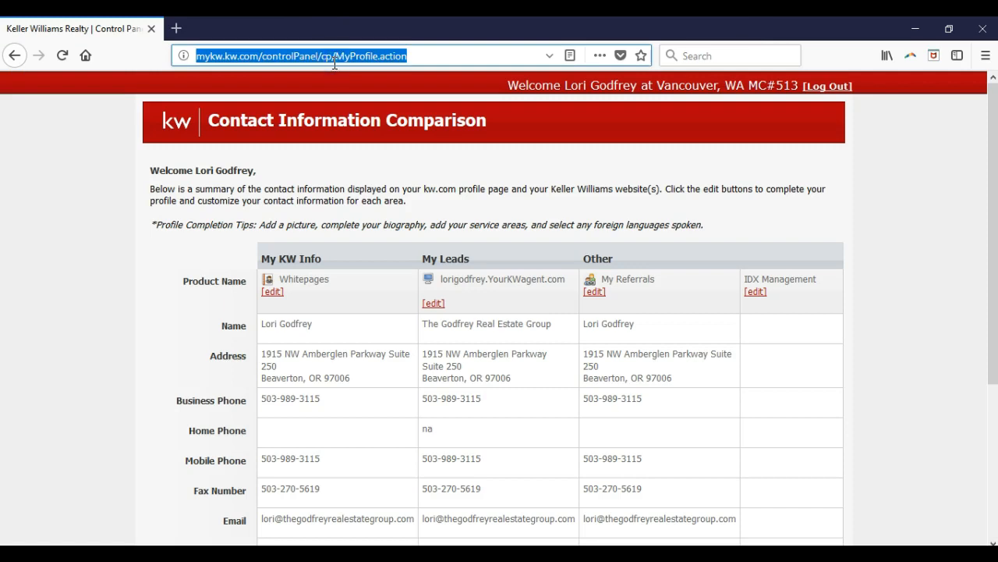
text(mykw.kw.com)
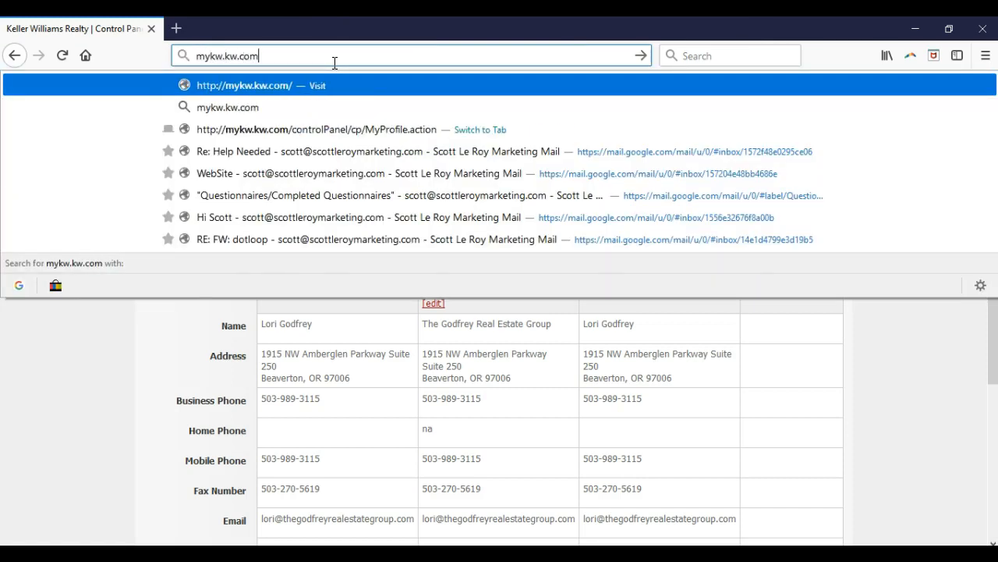
key(Return)
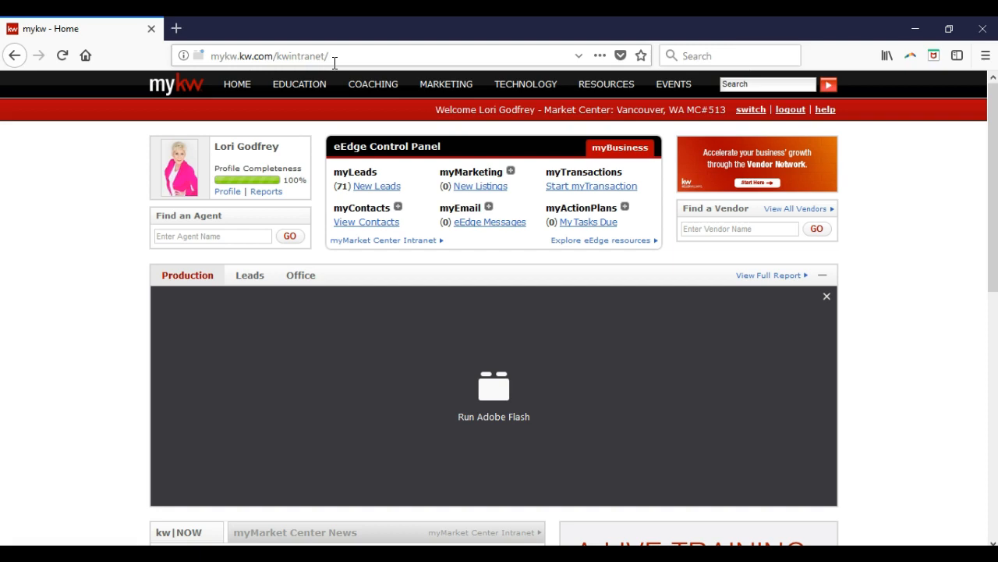
Open the eAgentC website management tool from the myMarketing options and enlarge the page to 133%
click(511, 175)
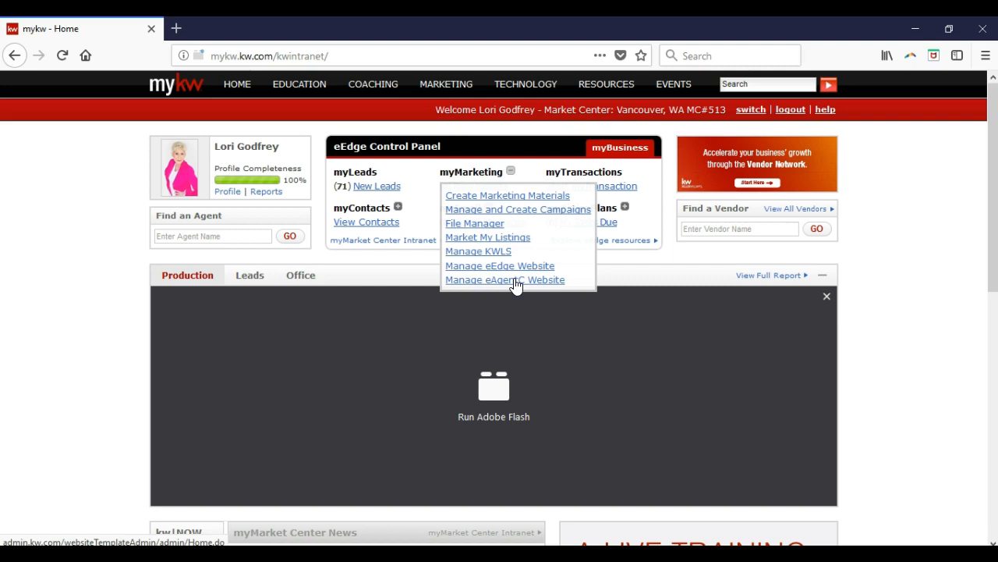
click(515, 280)
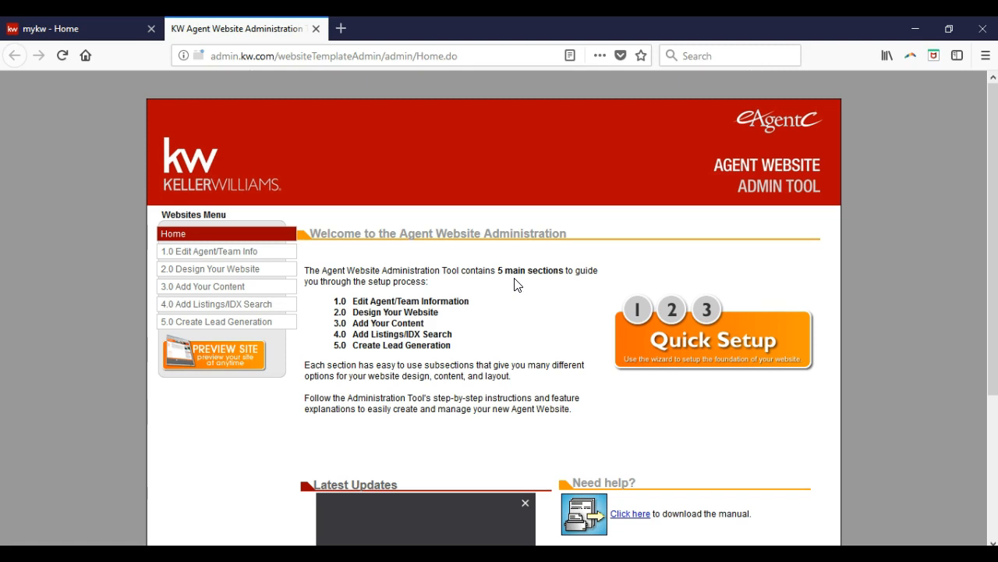
key(ctrl+plus)
key(ctrl+plus)
key(ctrl+plus)
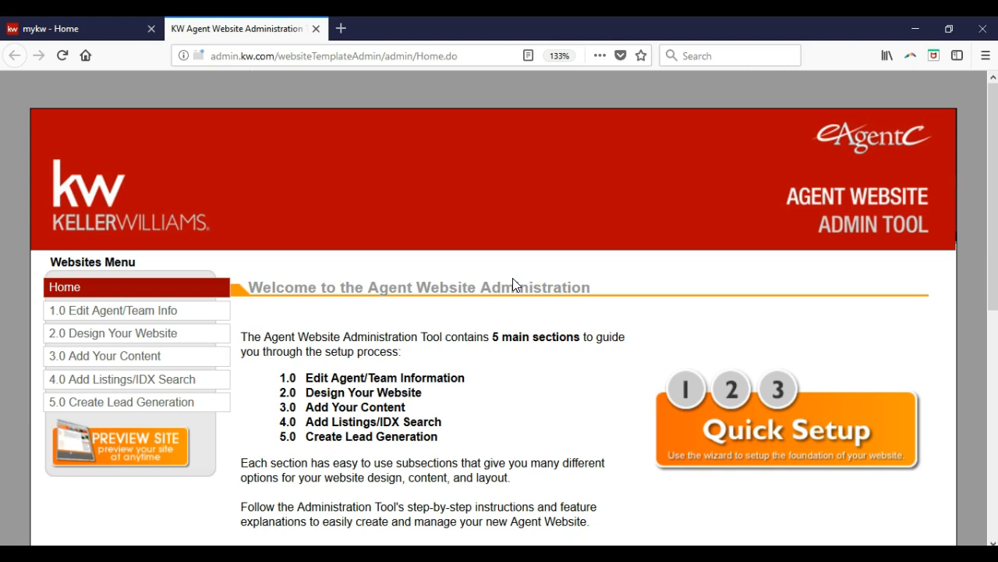
Open the Edit Contact Info section under Edit Agent/Team Info, review the display name and designation, and save the form
click(201, 322)
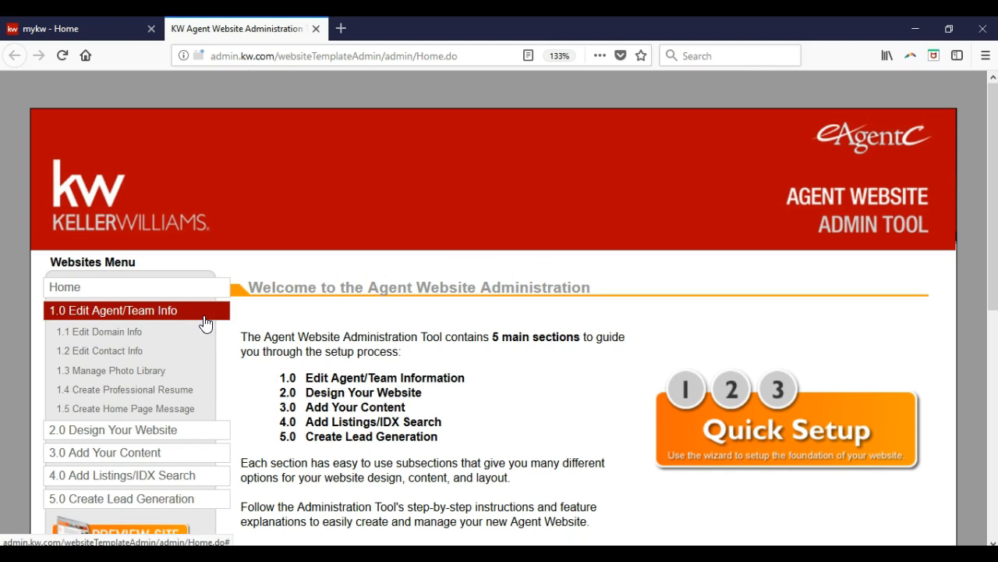
click(119, 350)
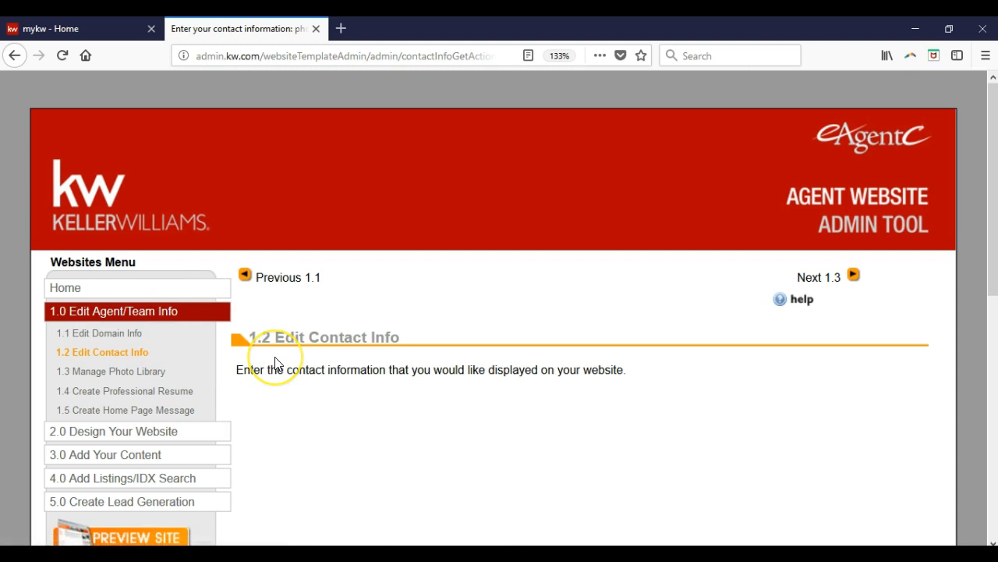
scroll(275, 363, down, 5)
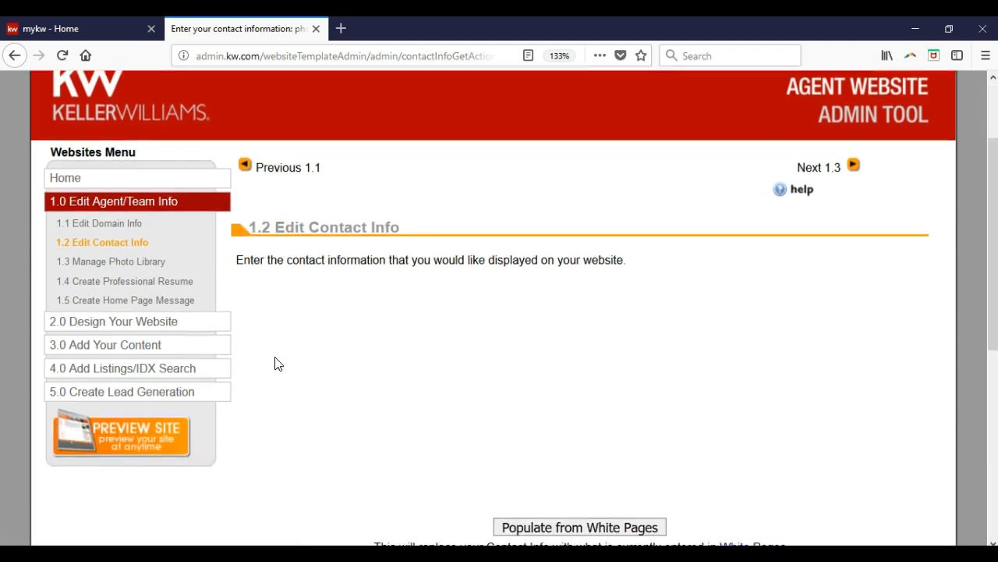
scroll(275, 363, down, 1)
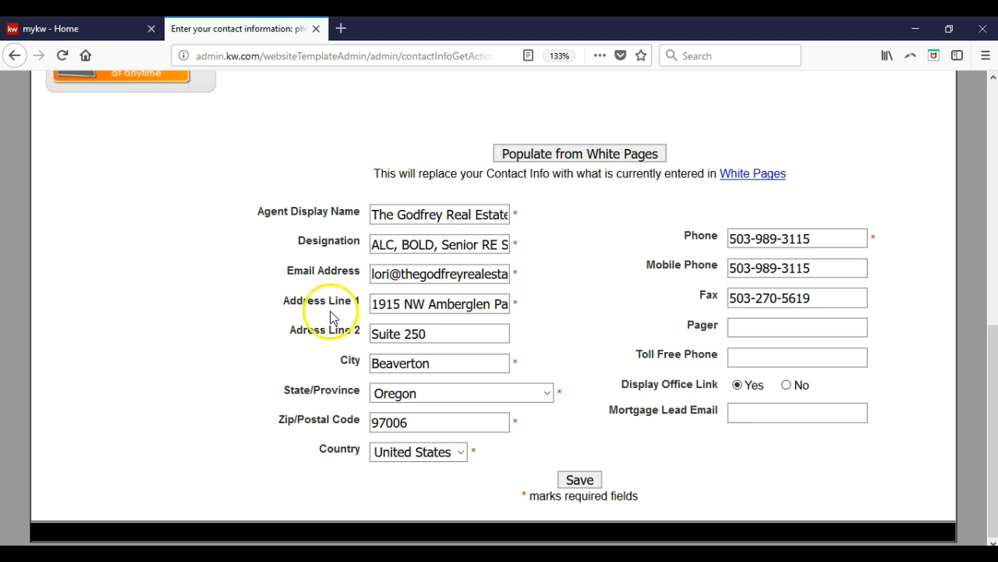
click(405, 246)
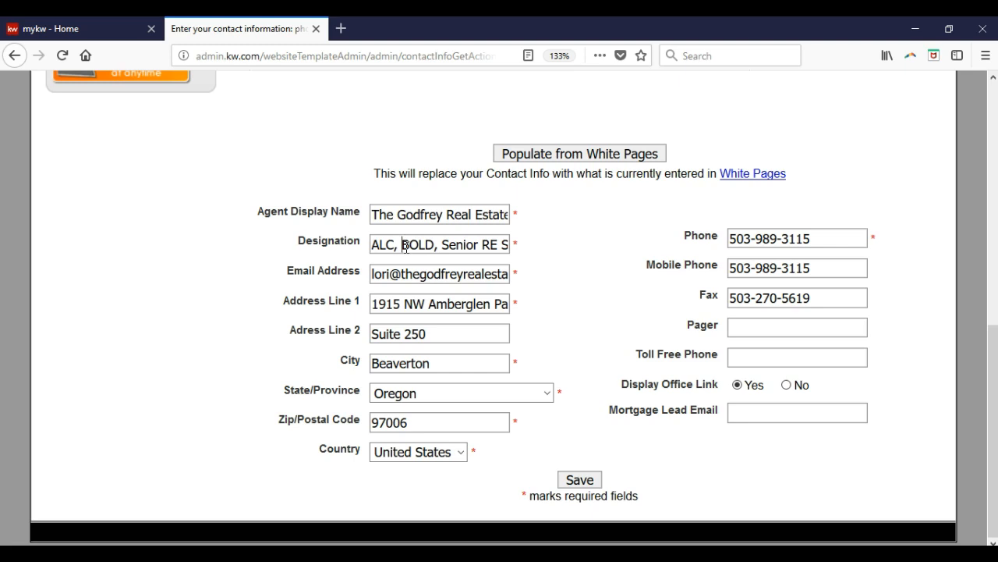
click(456, 209)
click(457, 209)
click(580, 479)
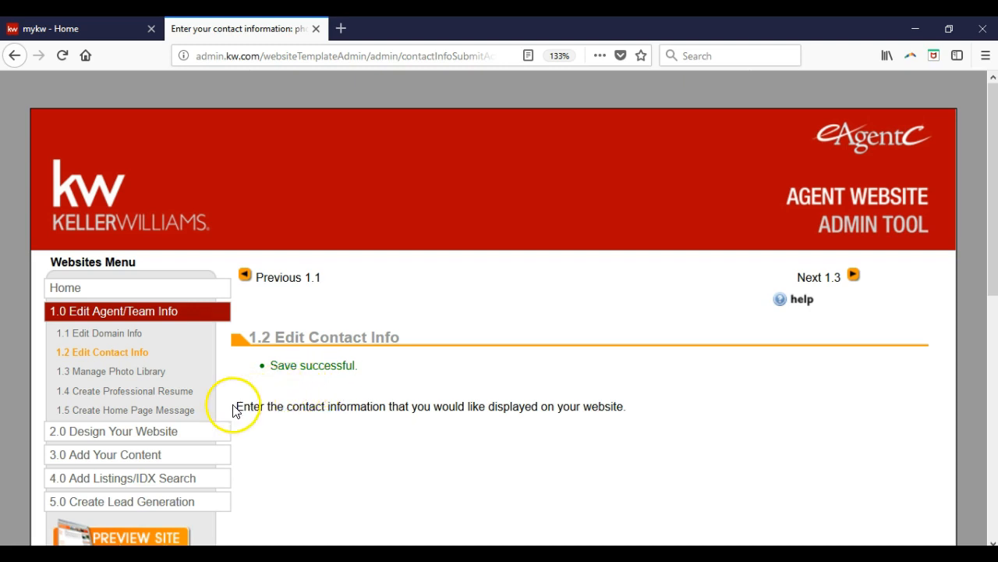
Open the Edit Site Info section under Design Your Website and examine the Website to Display and Alternate Website settings
click(200, 431)
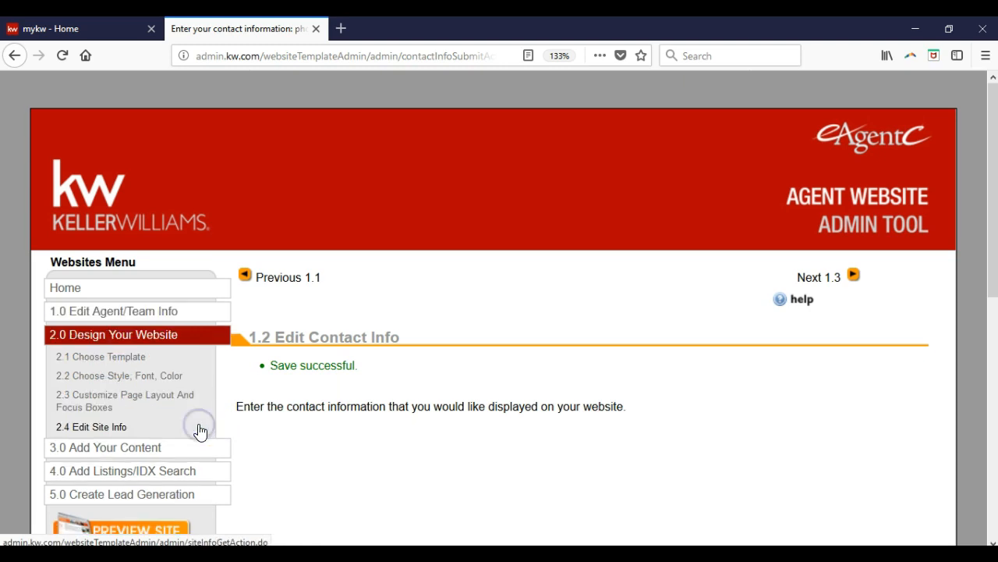
click(116, 428)
click(363, 401)
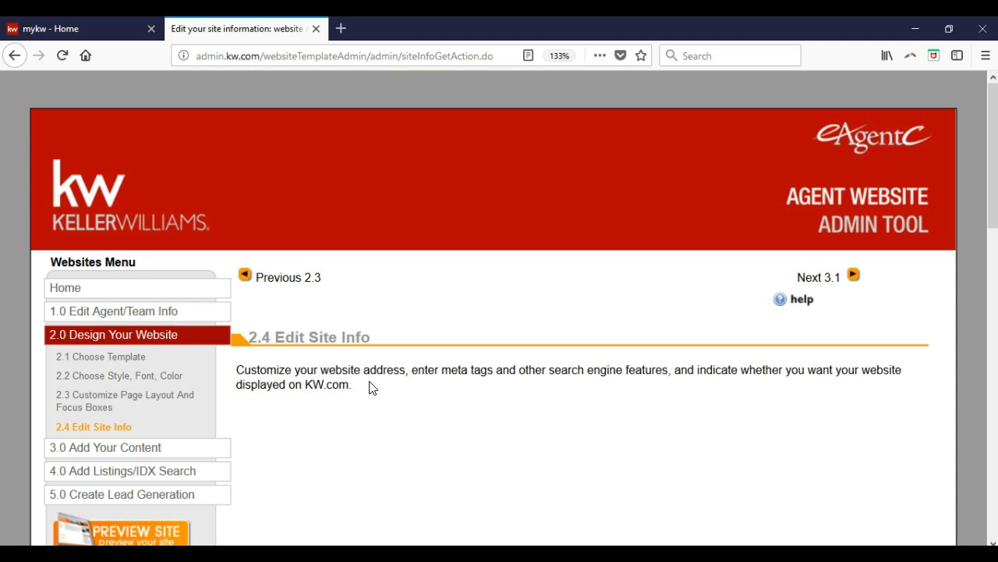
scroll(371, 387, down, 5)
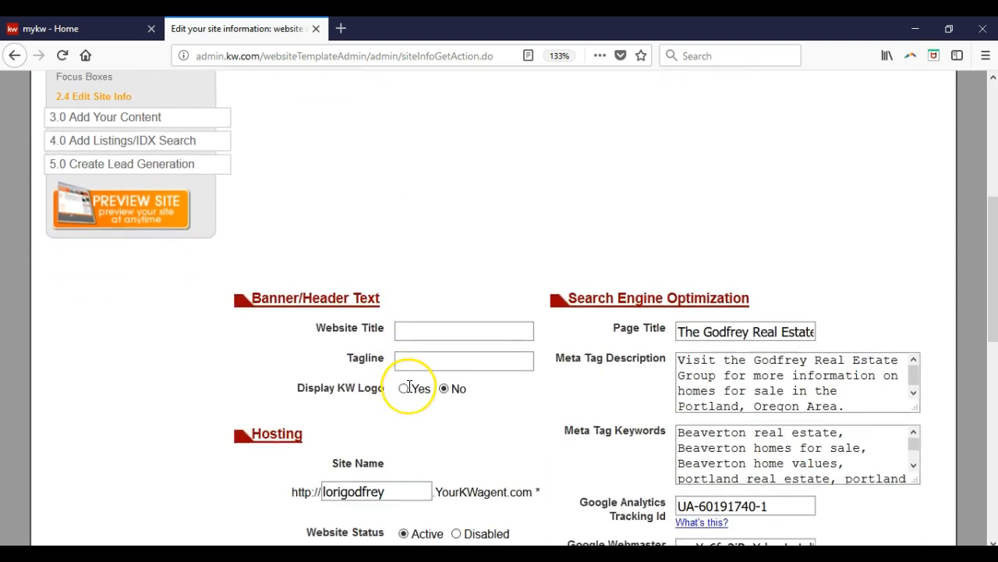
scroll(410, 388, down, 2)
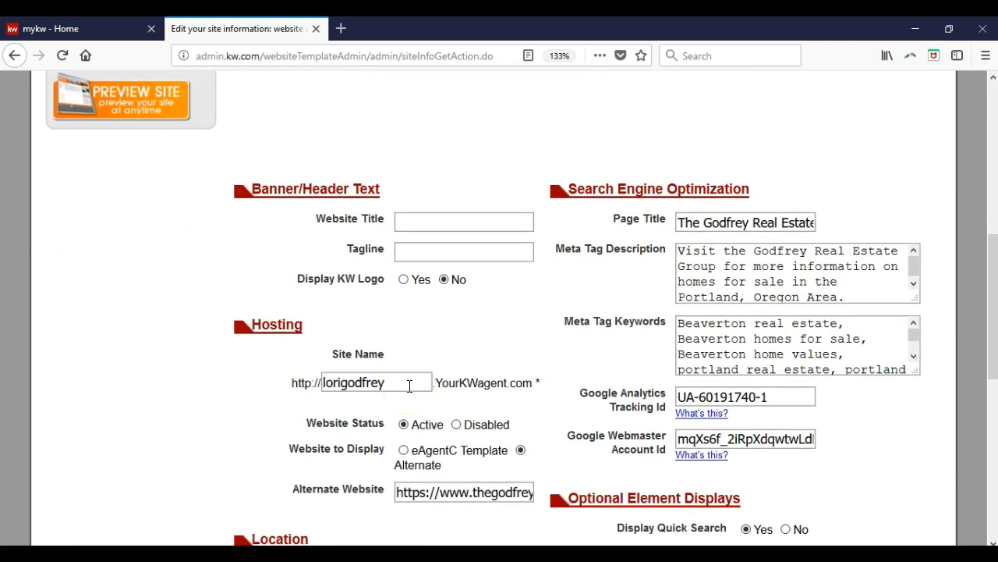
scroll(410, 385, down, 2)
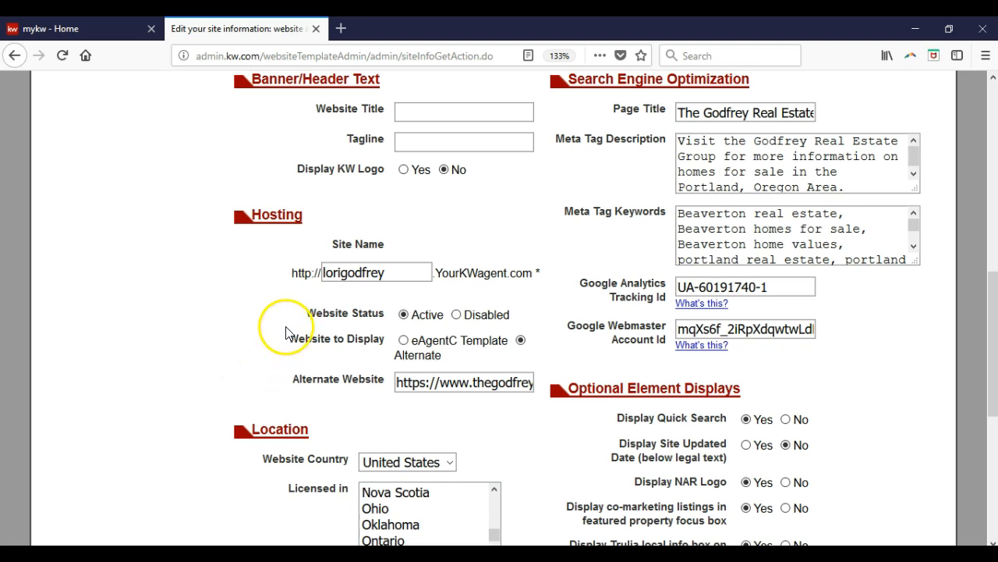
drag(285, 337, 387, 384)
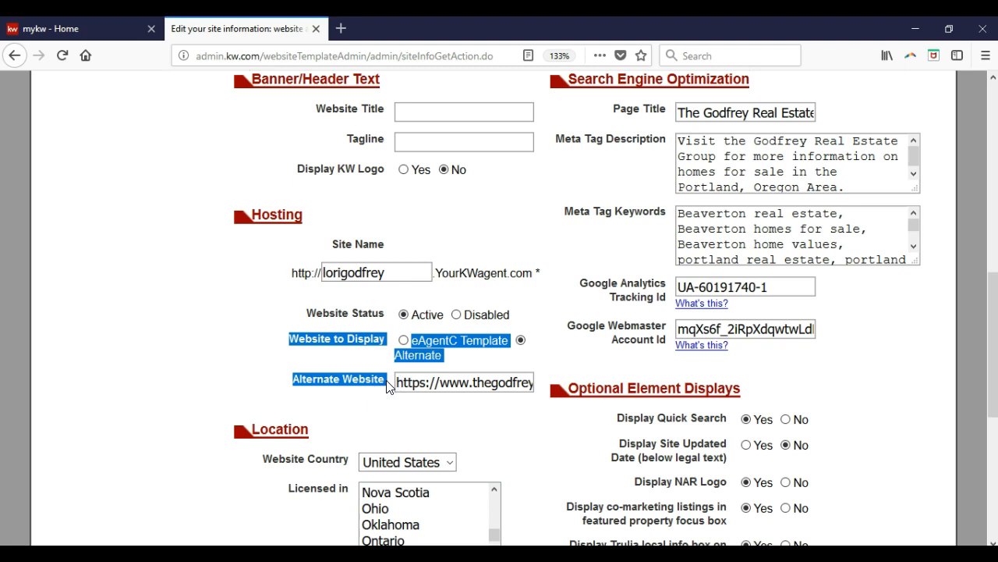
click(377, 363)
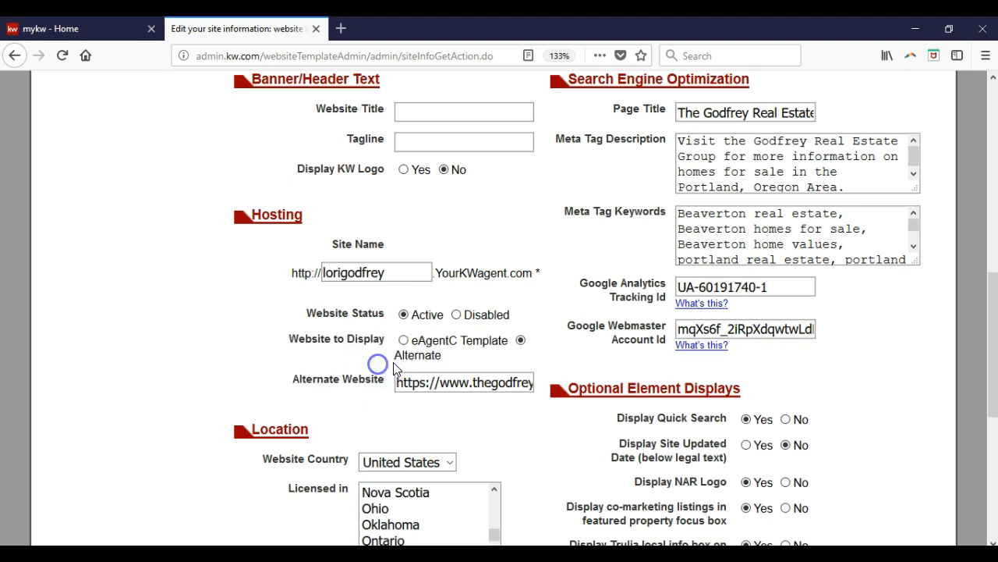
mouse_move(521, 347)
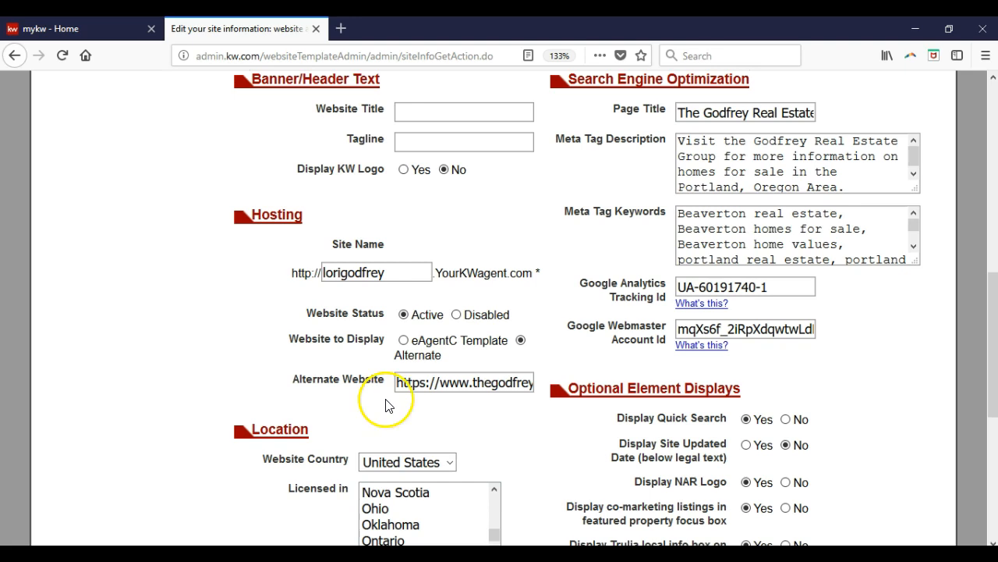
Review the remaining location and broker/team settings on the site info form and save it
scroll(559, 426, down, 5)
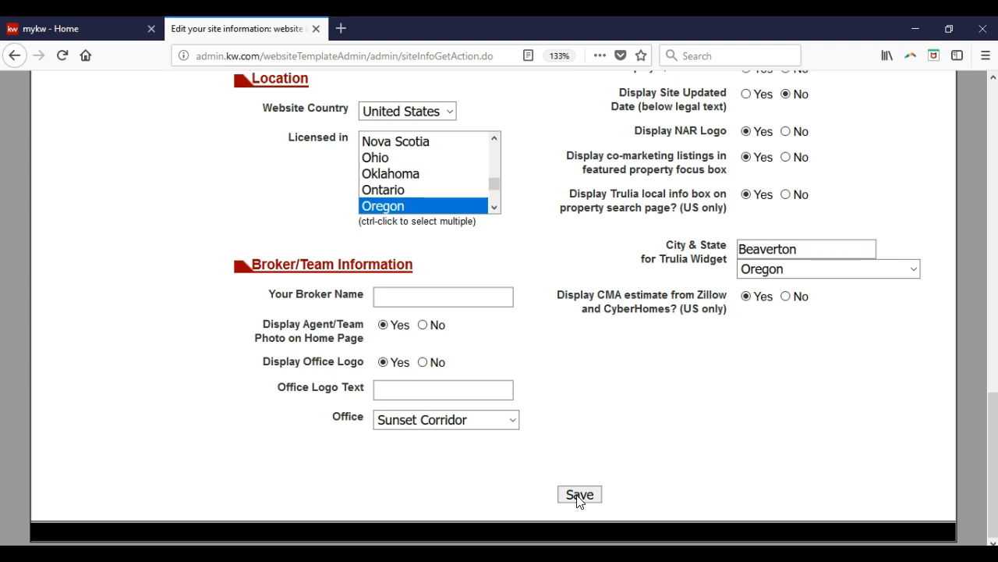
scroll(578, 500, up, 3)
scroll(578, 500, down, 3)
click(580, 495)
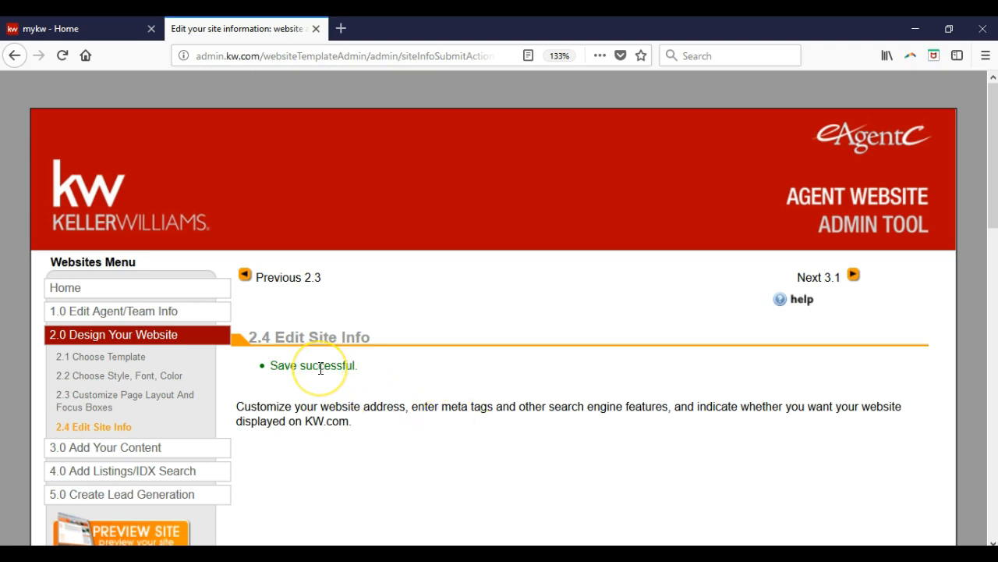
Open the Mobile Property Search section under Add Listings/IDX Search and review the available mobile organizations
click(213, 473)
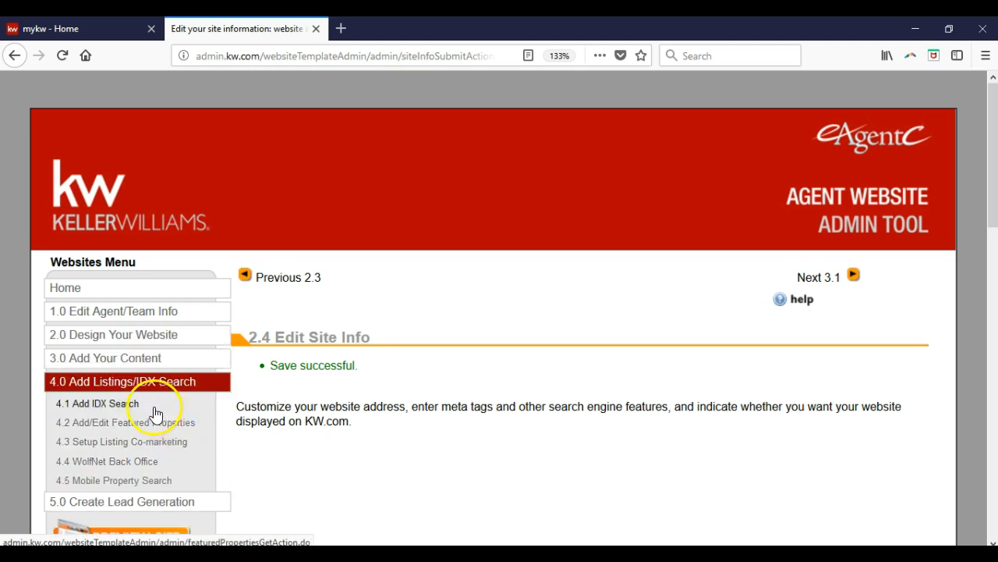
click(123, 484)
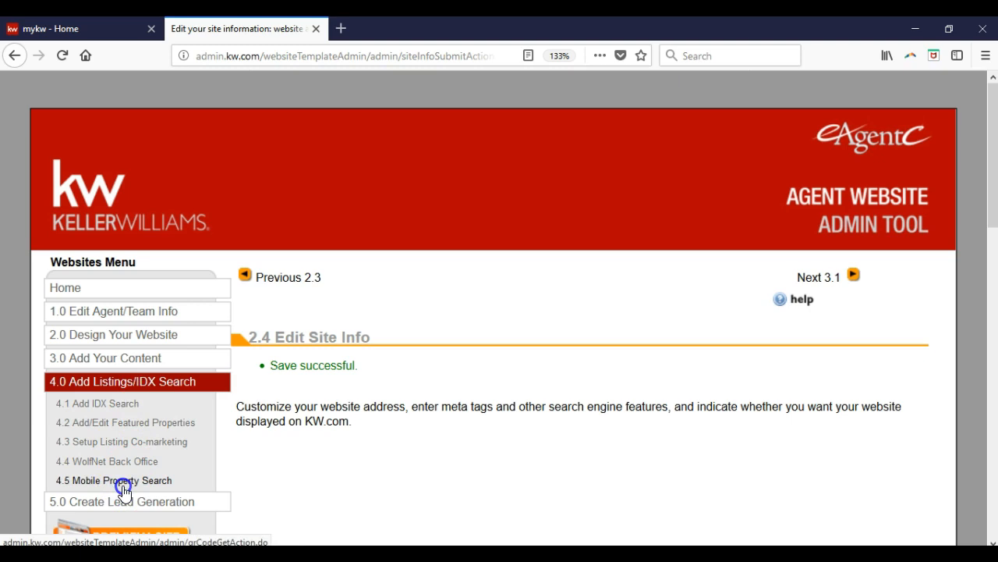
scroll(546, 319, down, 3)
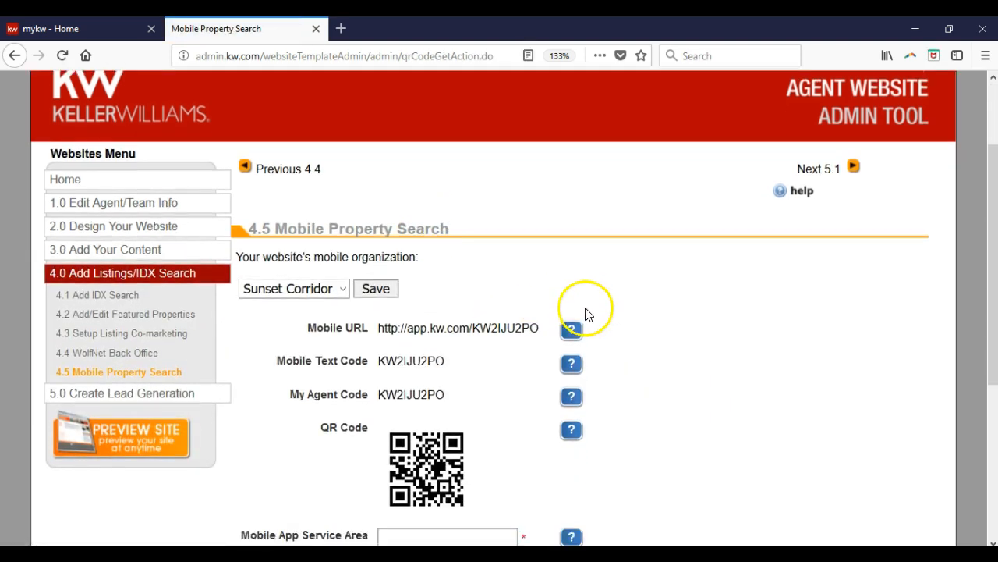
scroll(587, 313, down, 3)
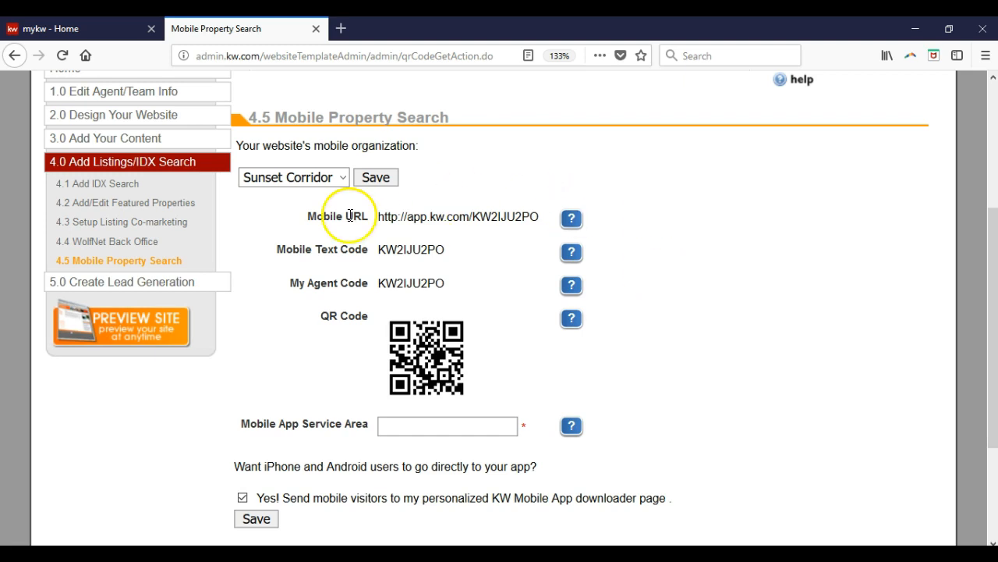
click(330, 187)
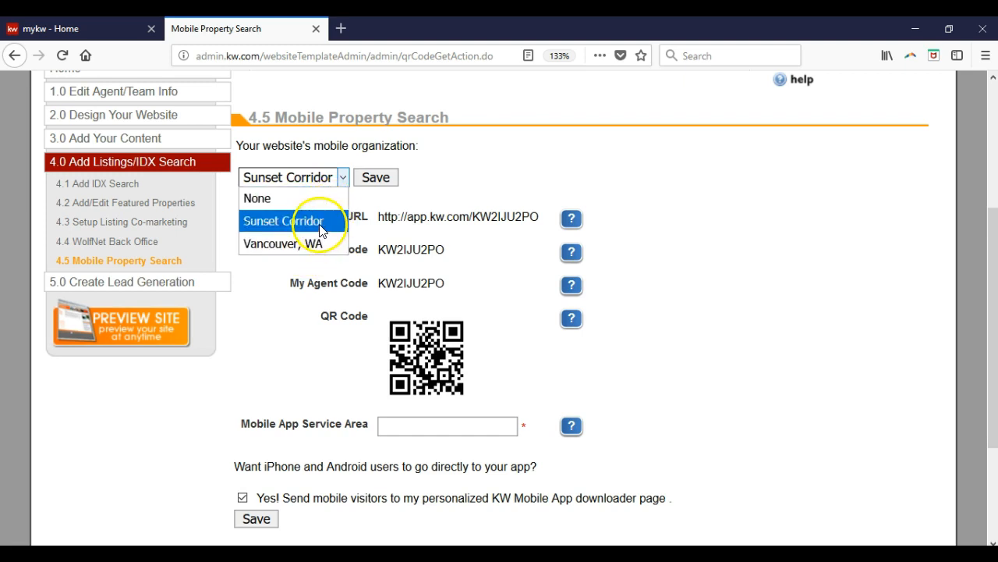
click(333, 188)
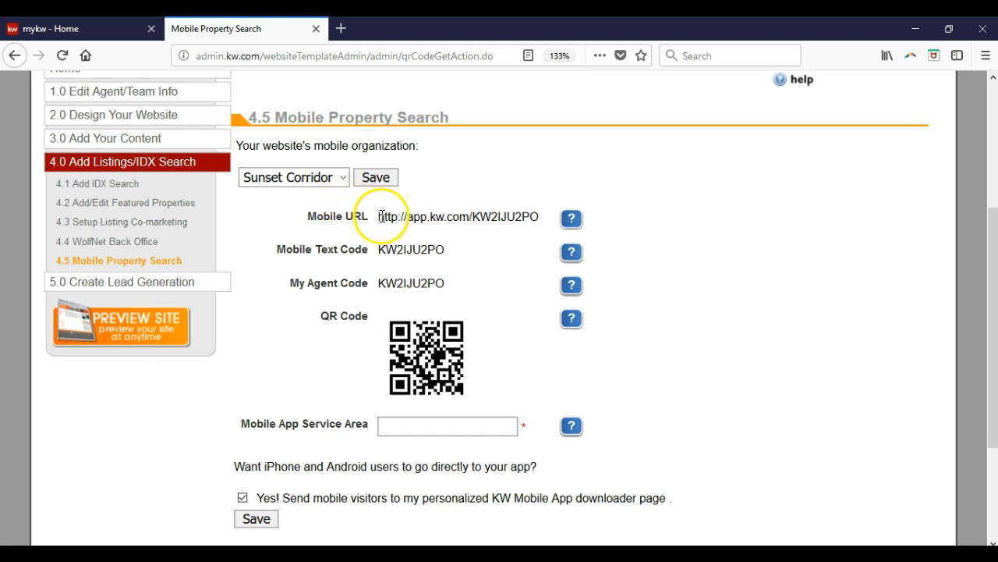
Copy the Mobile URL from the page and paste it into the browser's search box
drag(379, 216, 538, 216)
right_click(526, 221)
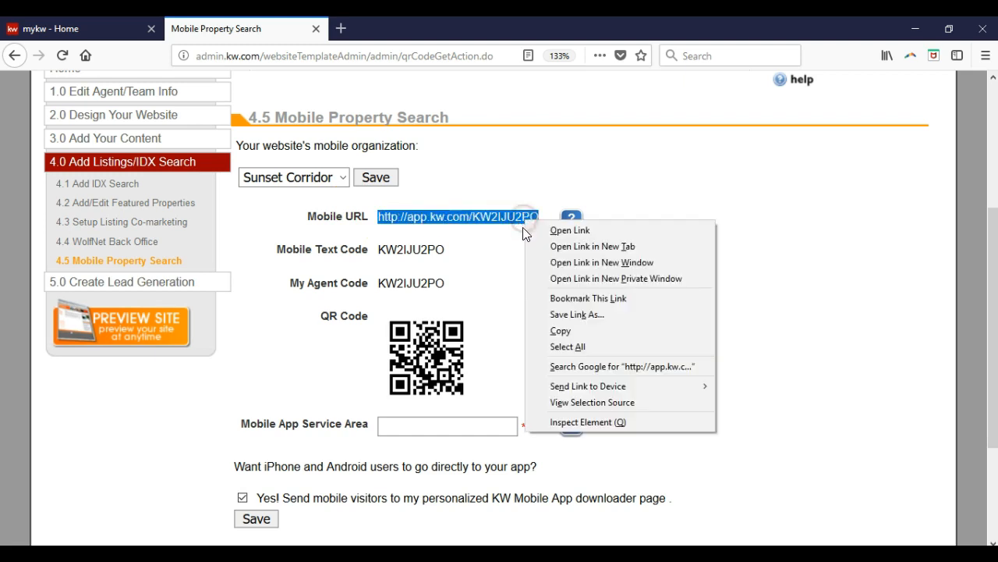
click(561, 331)
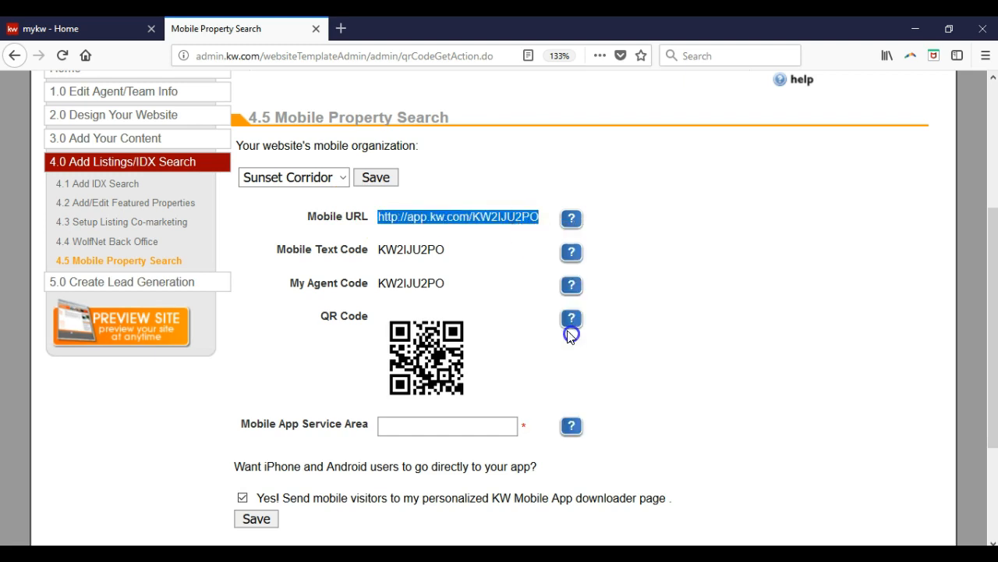
click(691, 56)
right_click(691, 57)
click(711, 120)
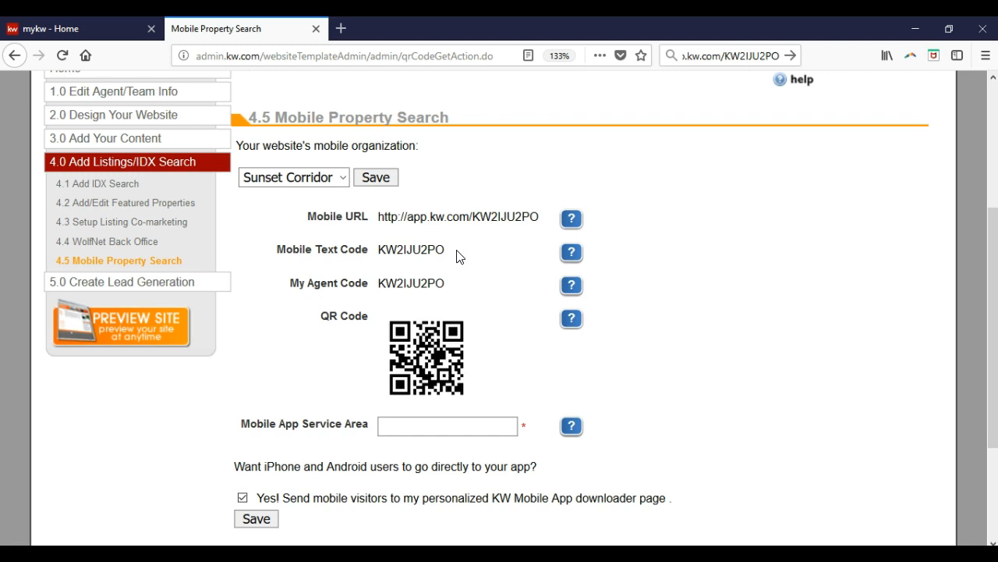
click(459, 283)
right_click(441, 345)
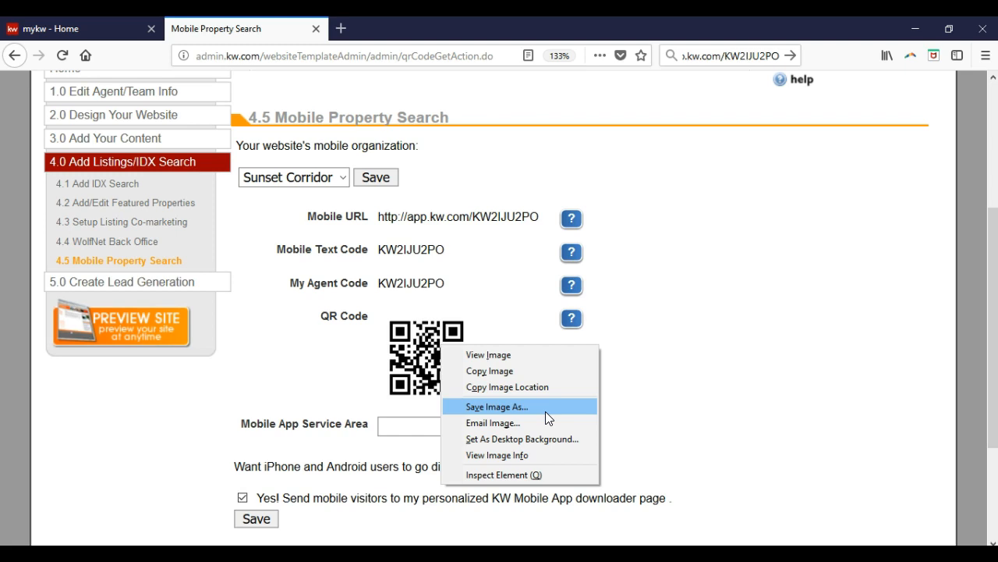
click(696, 354)
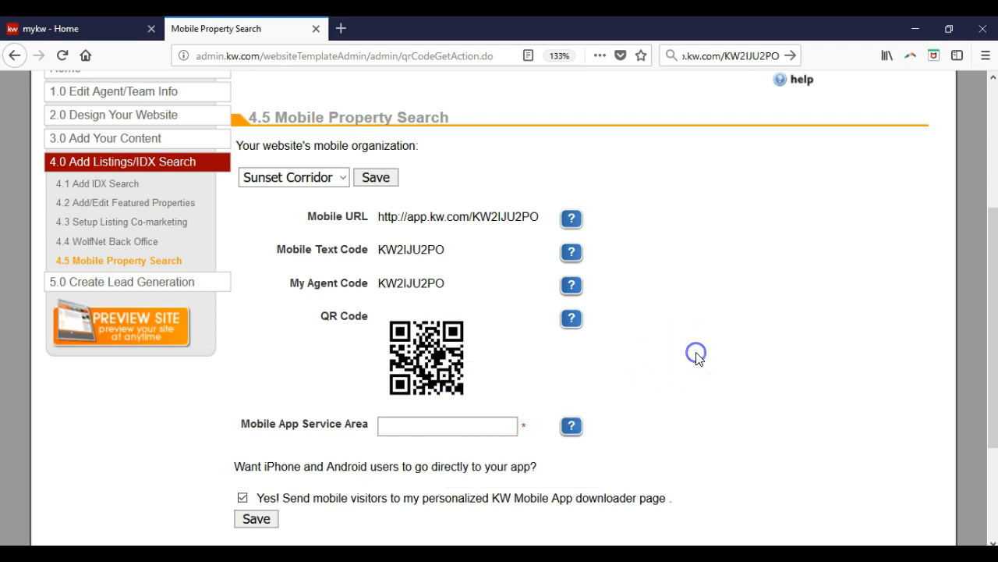
Fill in the Mobile App Service Area with "Servicing Greater Oregon and Washington"
click(496, 421)
click(497, 423)
text(servin)
key(BackSpace)
key(BackSpace)
key(BackSpace)
key(BackSpace)
key(BackSpace)
key(BackSpace)
text(Servi)
text(cing Great)
text(er Oregao)
key(BackSpace)
text(n and )
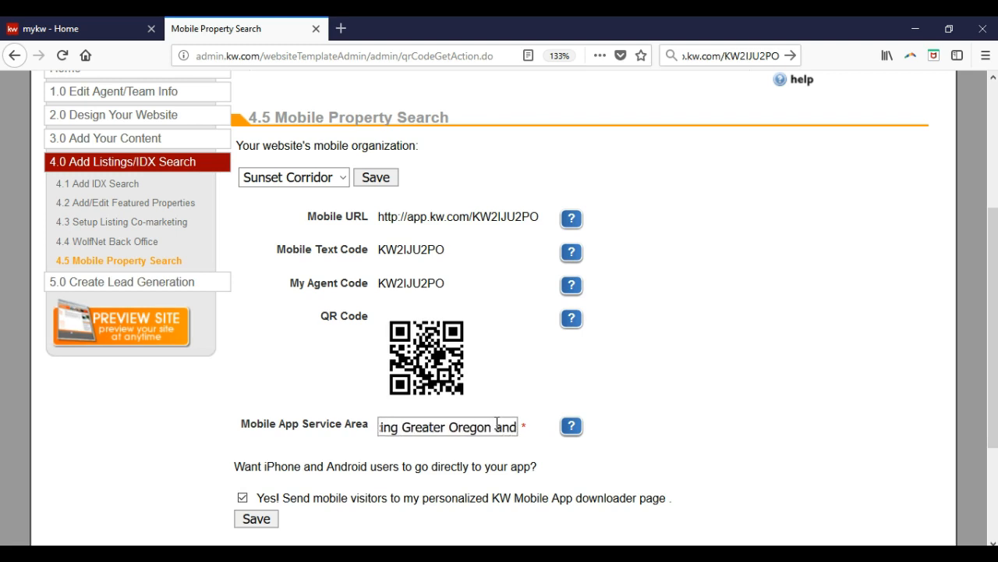
text(W)
key(BackSpace)
text(Wwa)
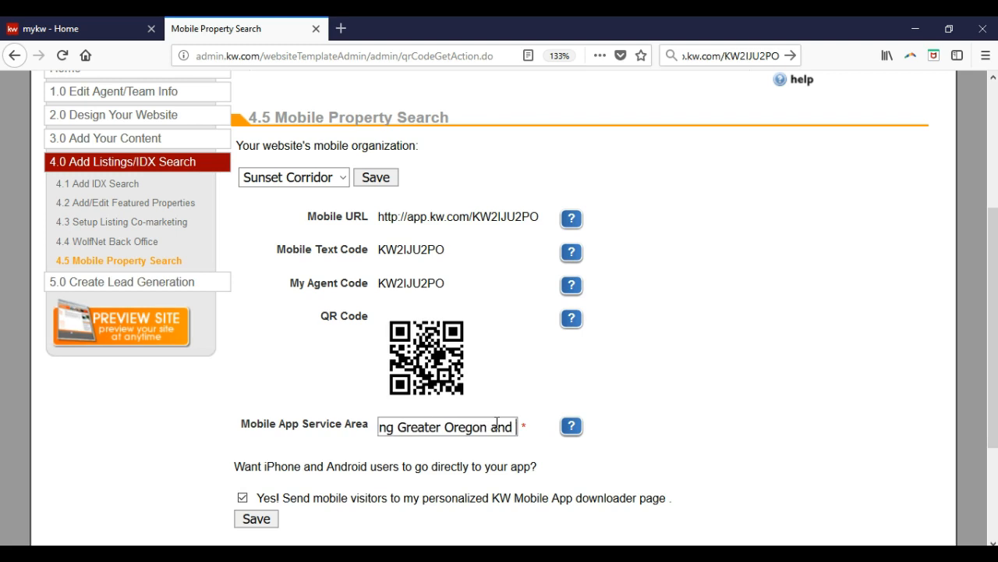
text(shin)
key(BackSpace)
key(BackSpace)
key(BackSpace)
key(BackSpace)
key(BackSpace)
key(BackSpace)
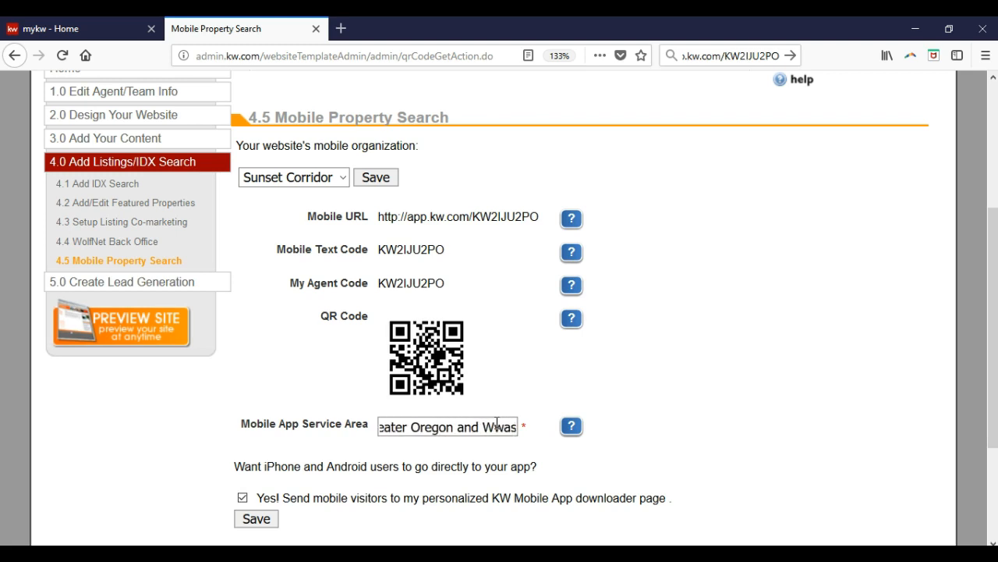
text(ashington)
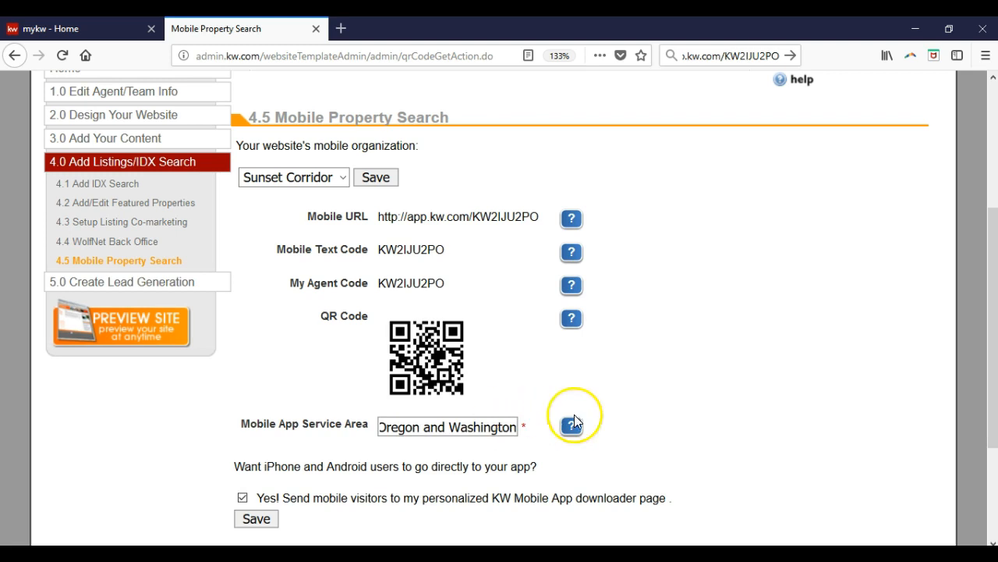
click(647, 397)
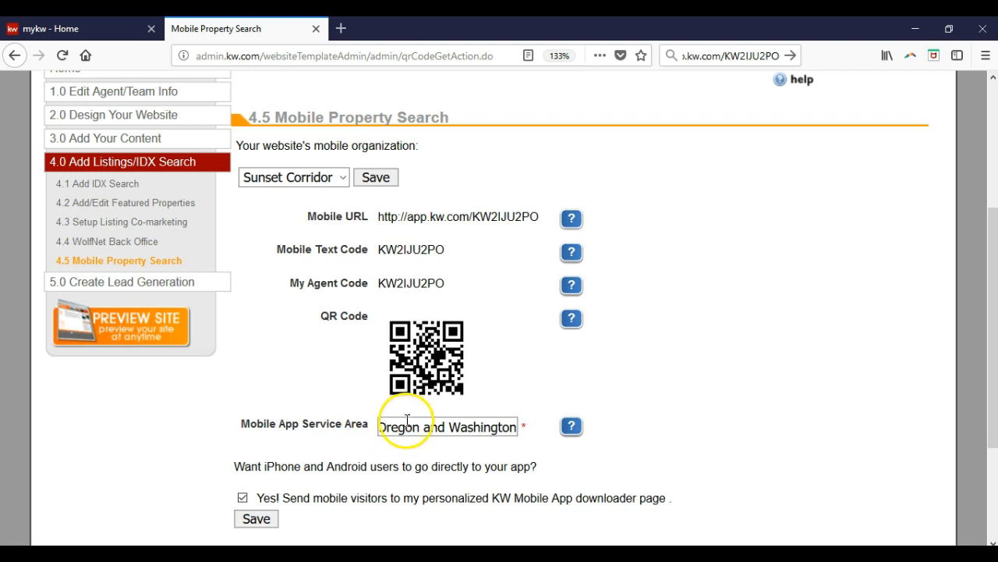
Clear the Mobile App Service Area text and save the Mobile Property Search settings
key(ctrl+a)
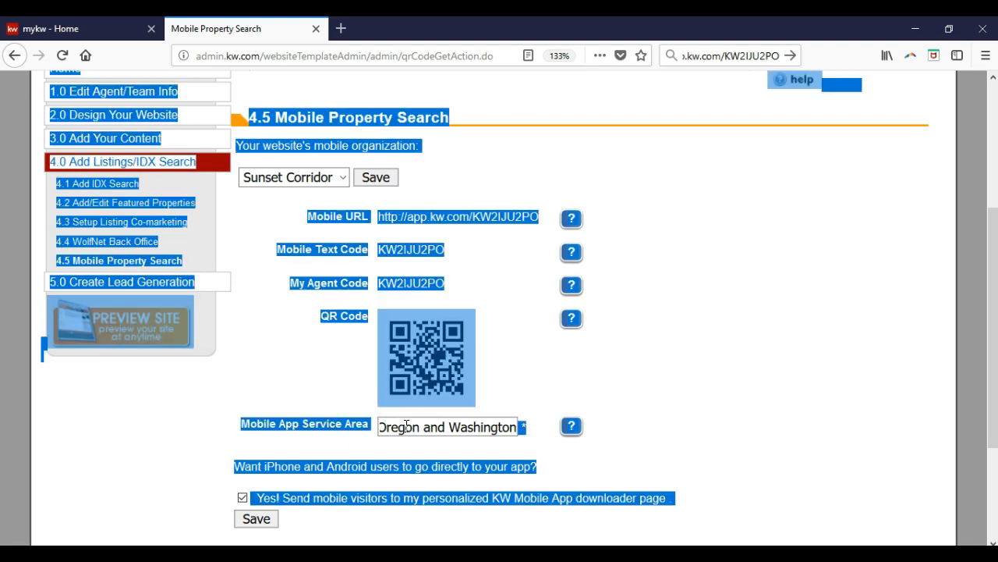
click(412, 434)
key(ctrl+a)
key(BackSpace)
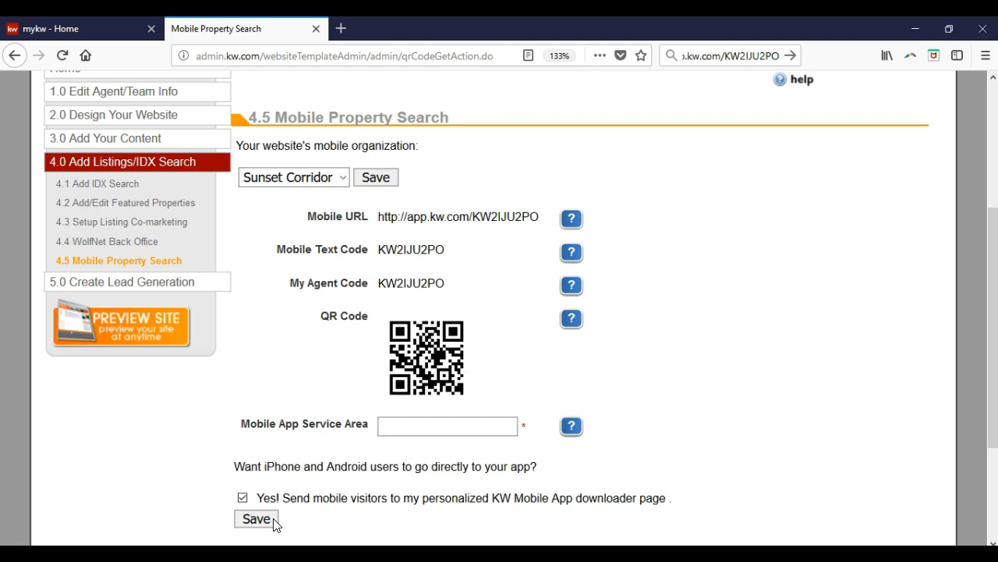
click(274, 520)
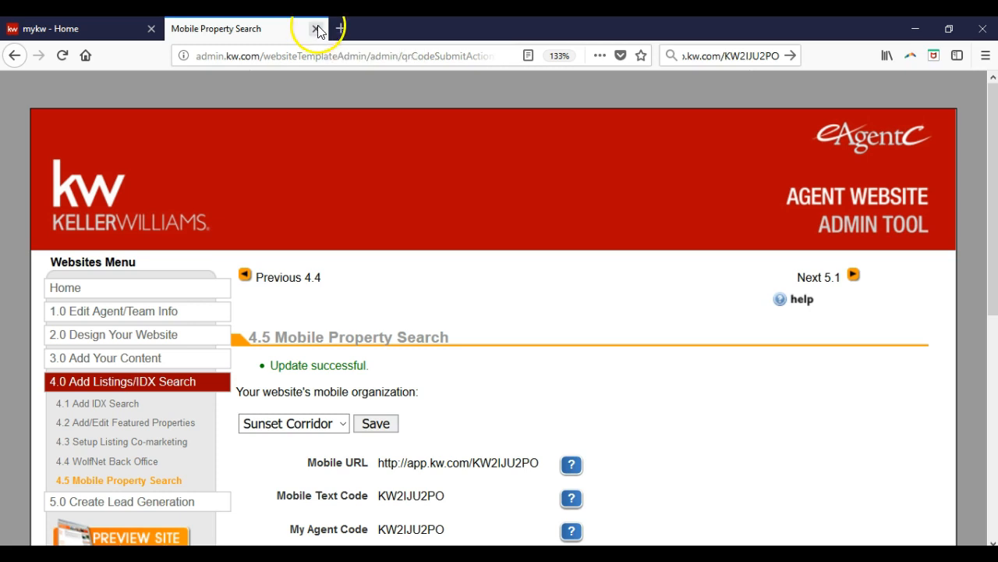
Close the website admin tool and open the Add New Contacts form under myContacts in the eEdge Control Panel
click(316, 28)
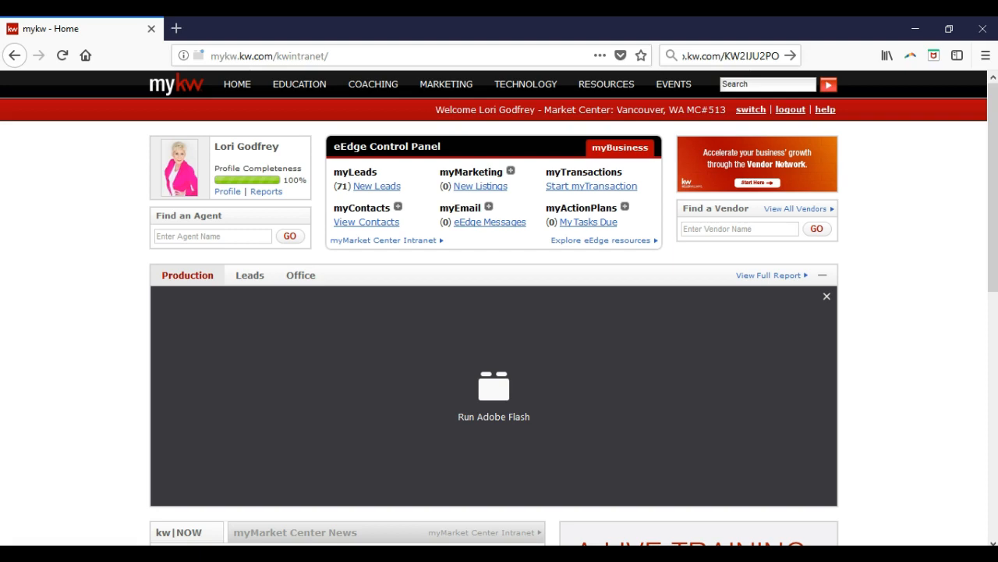
click(397, 207)
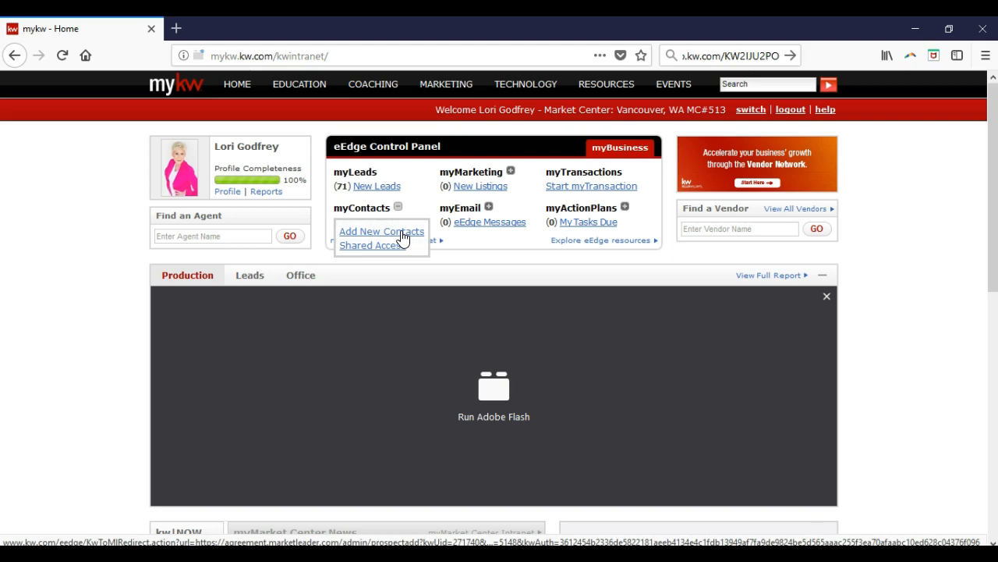
click(401, 232)
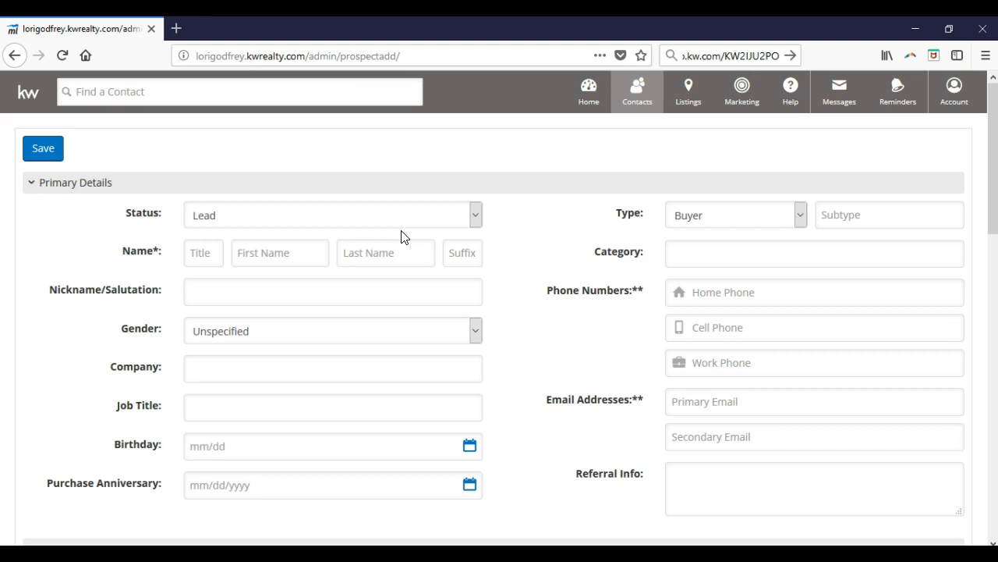
Enter the new contact's first name, last name and primary email address
click(262, 257)
key(Tab)
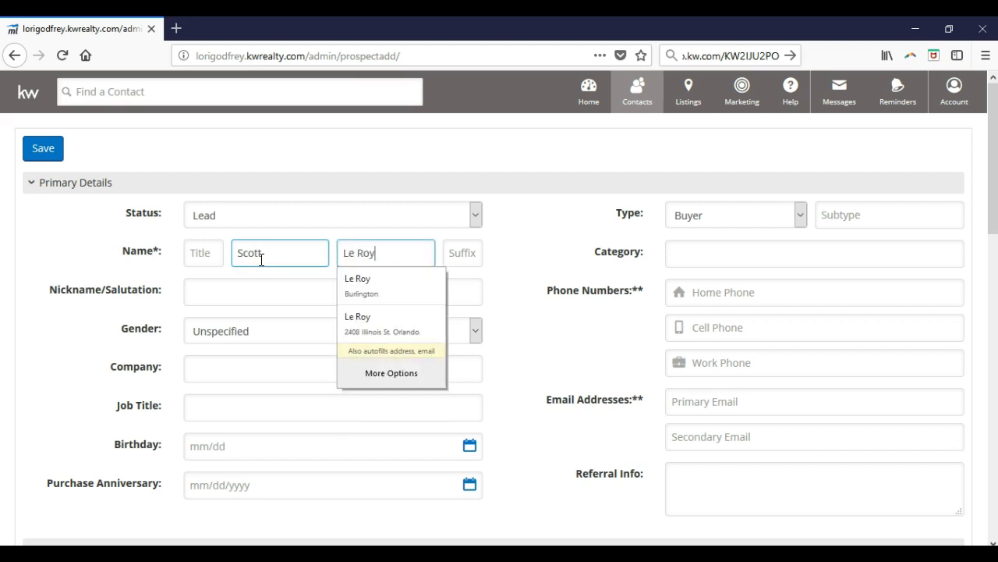
click(767, 395)
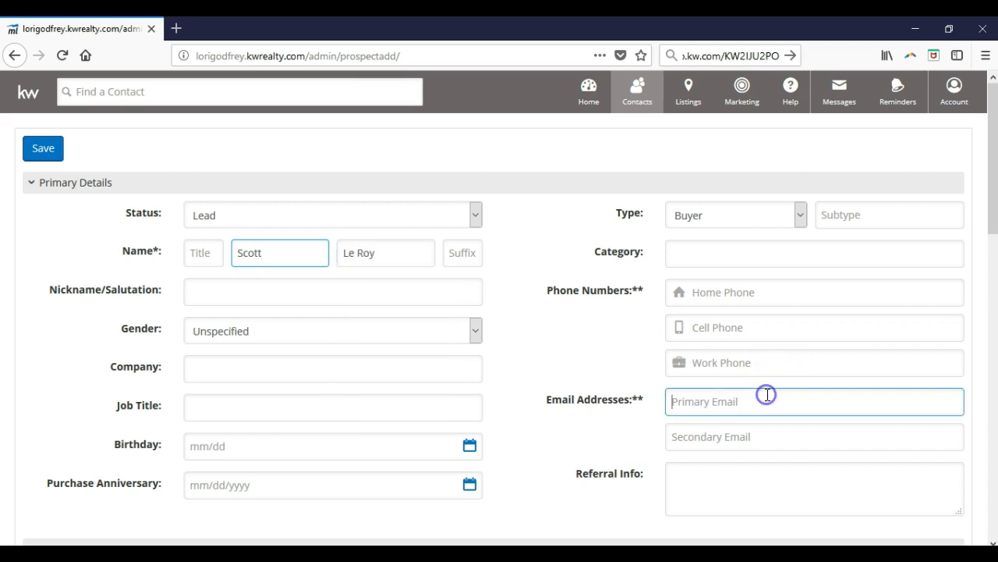
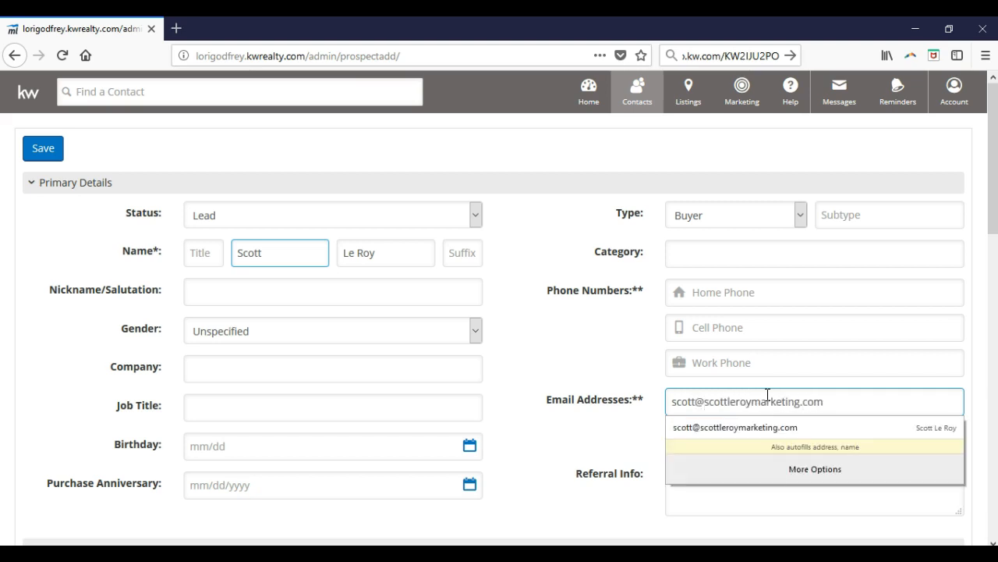
click(760, 396)
click(521, 323)
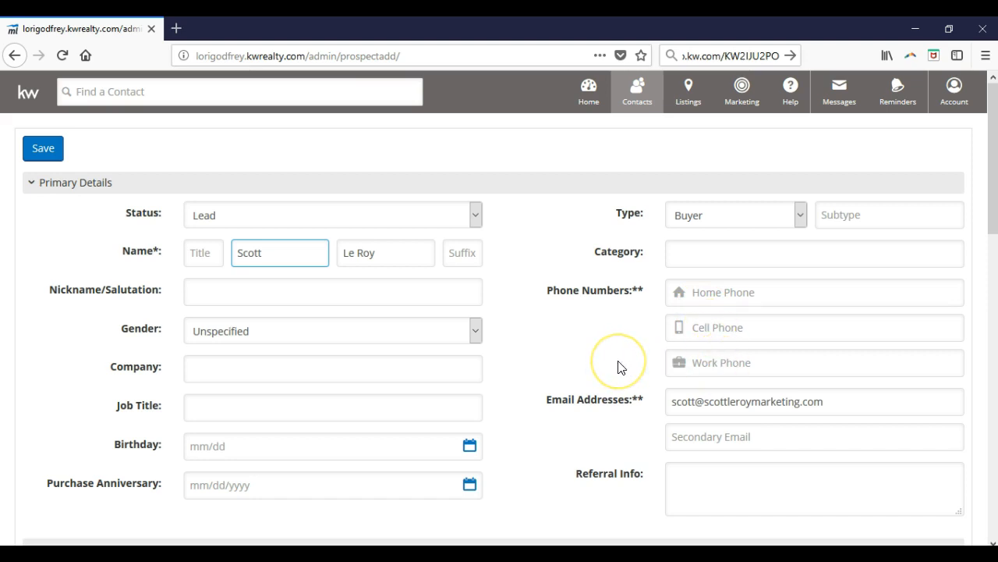
Examine the contact's Category field and the available Type and Status options
click(697, 253)
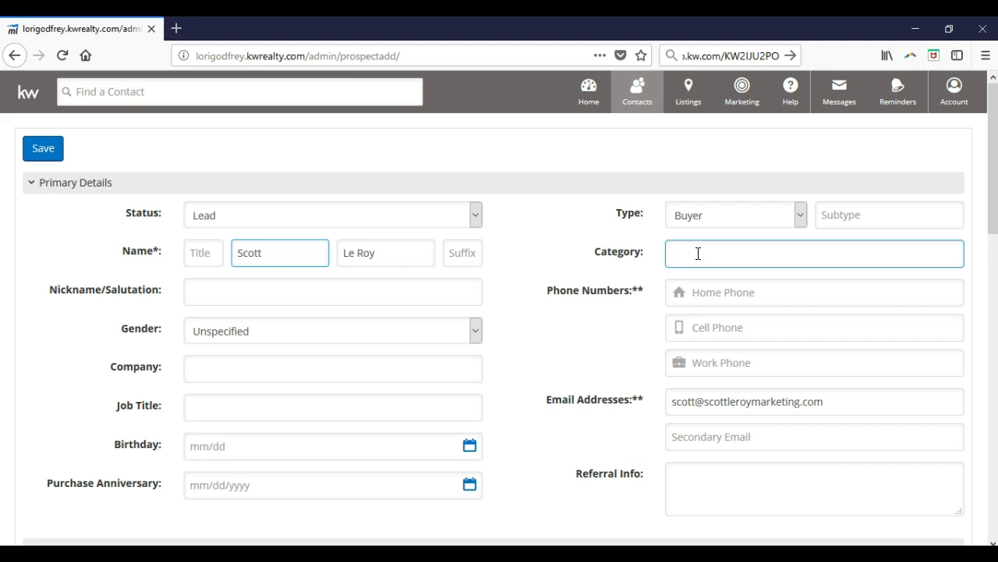
click(753, 221)
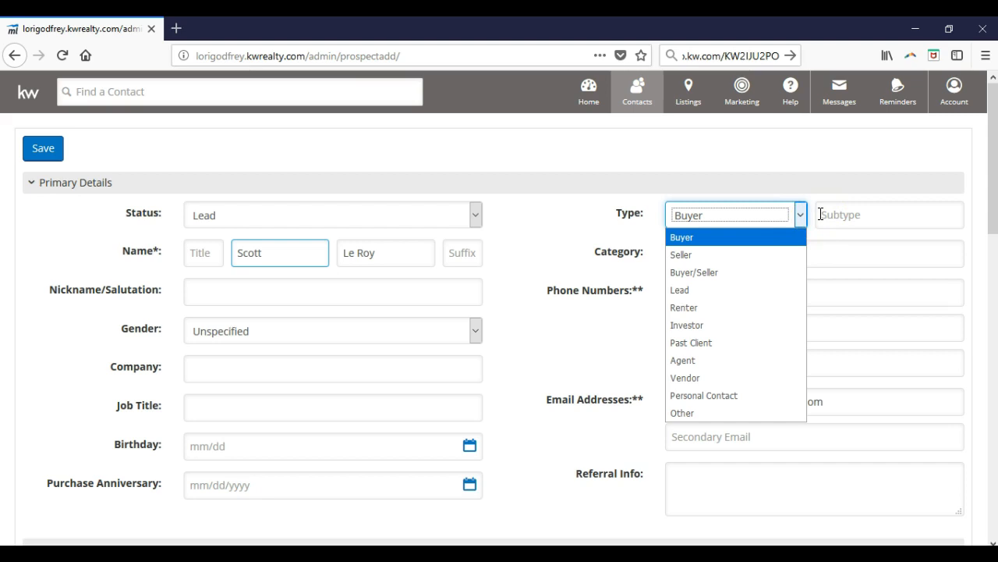
click(570, 222)
click(447, 220)
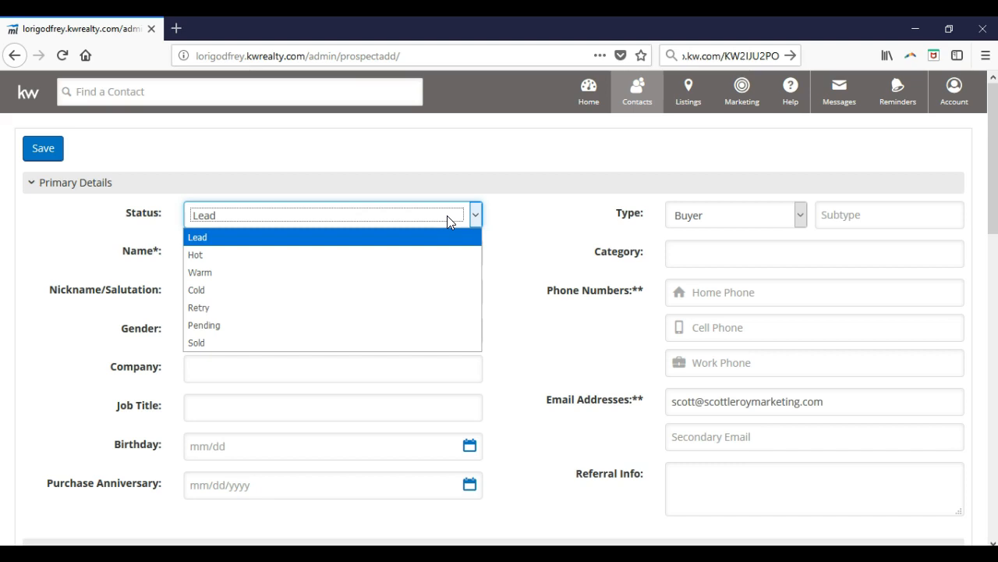
Keep the contact's status as Lead and fill in the birthday from the calendar
click(448, 217)
click(495, 262)
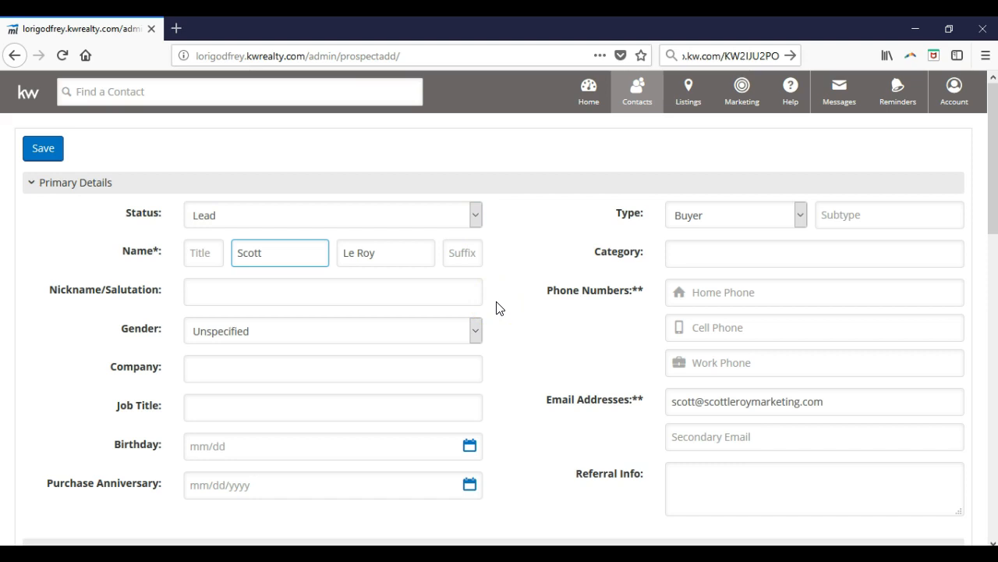
scroll(499, 308, down, 4)
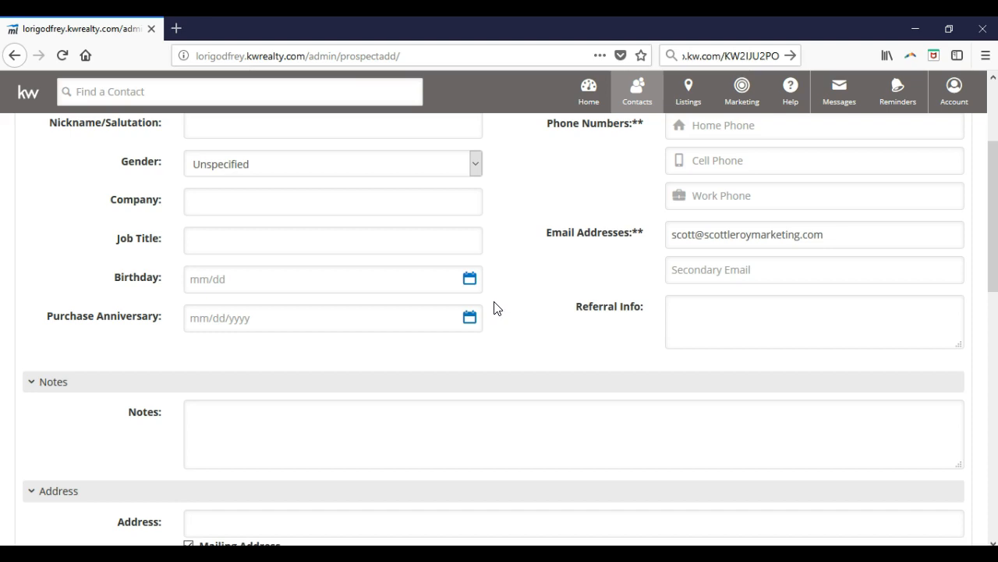
click(469, 283)
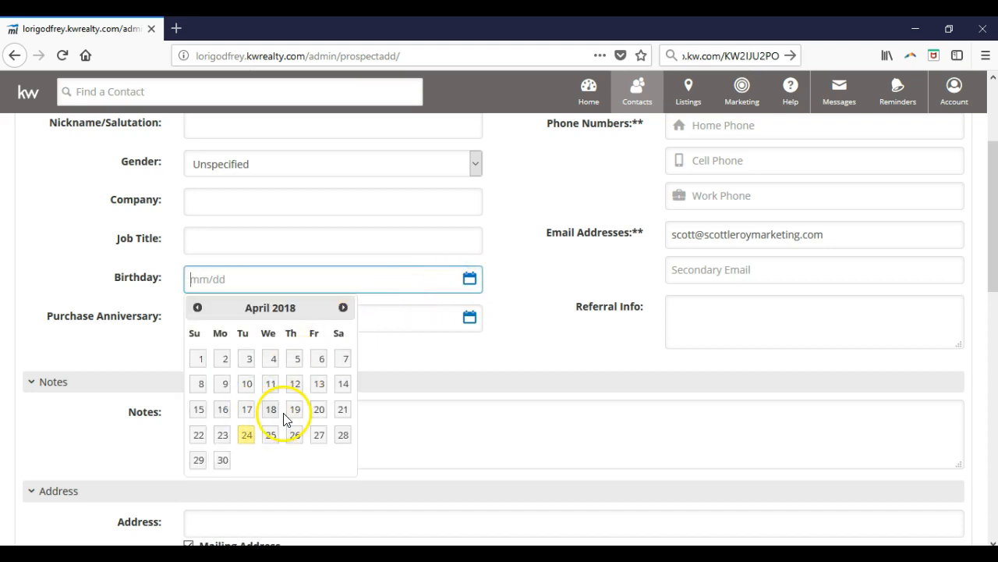
click(271, 435)
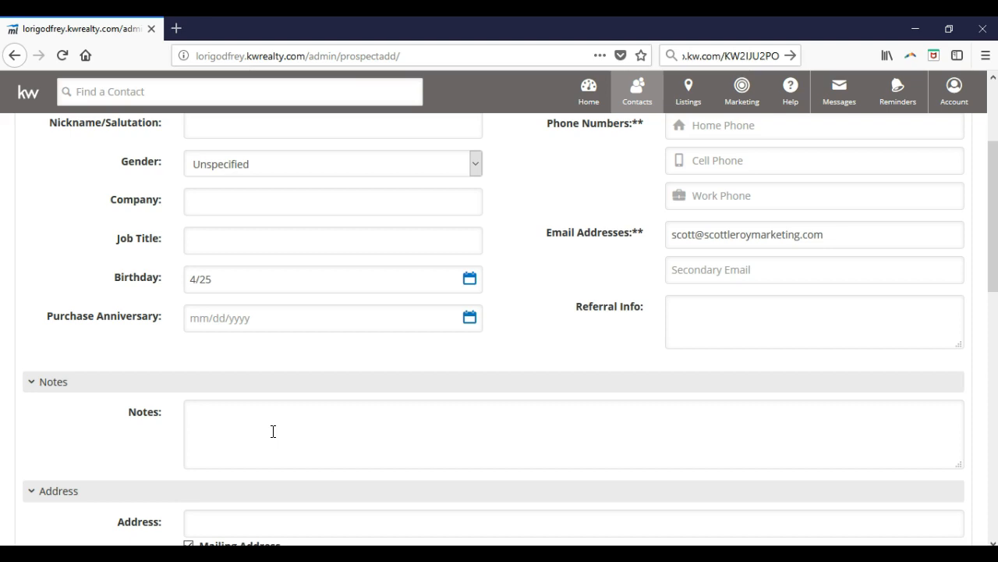
click(301, 350)
Examine the Notes, Address, Secondary Details and Information and Activity sections, including the available Timeframe options
scroll(361, 356, down, 2)
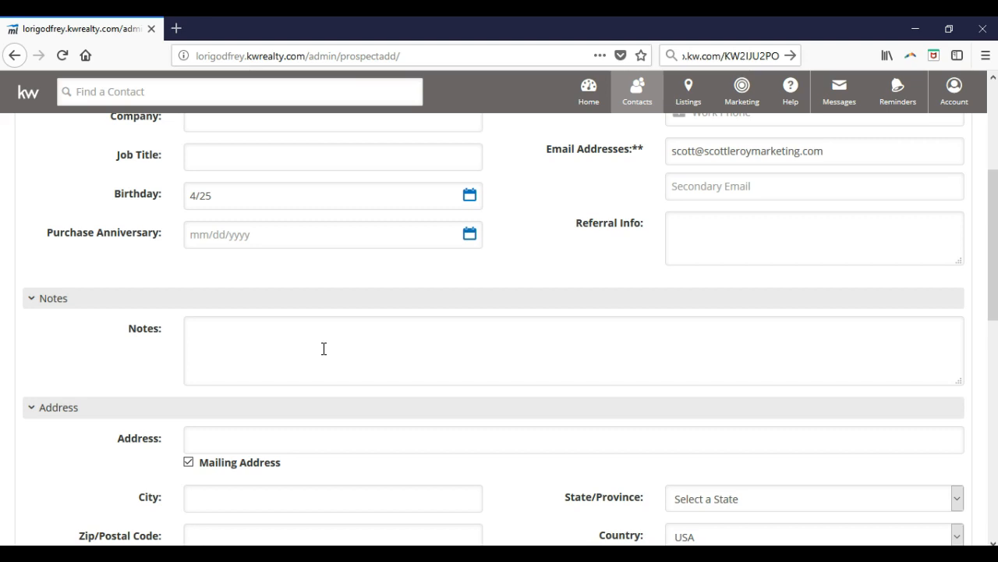
scroll(439, 396, down, 3)
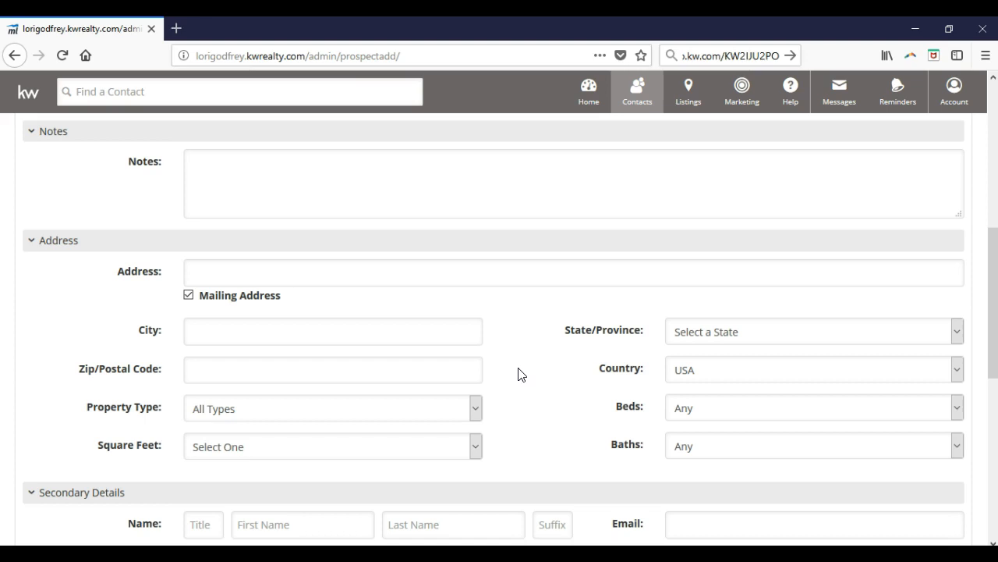
scroll(520, 375, down, 3)
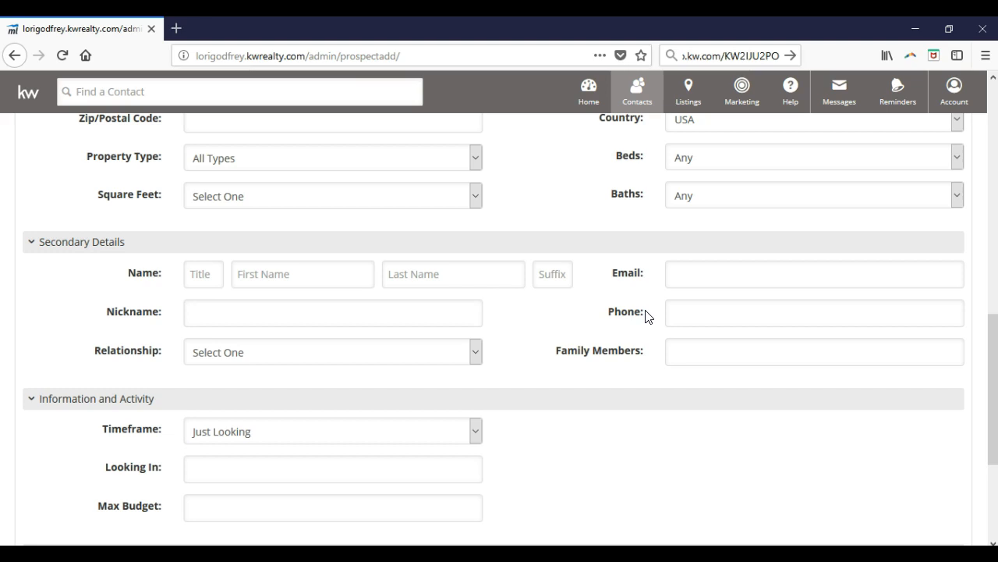
scroll(597, 319, down, 4)
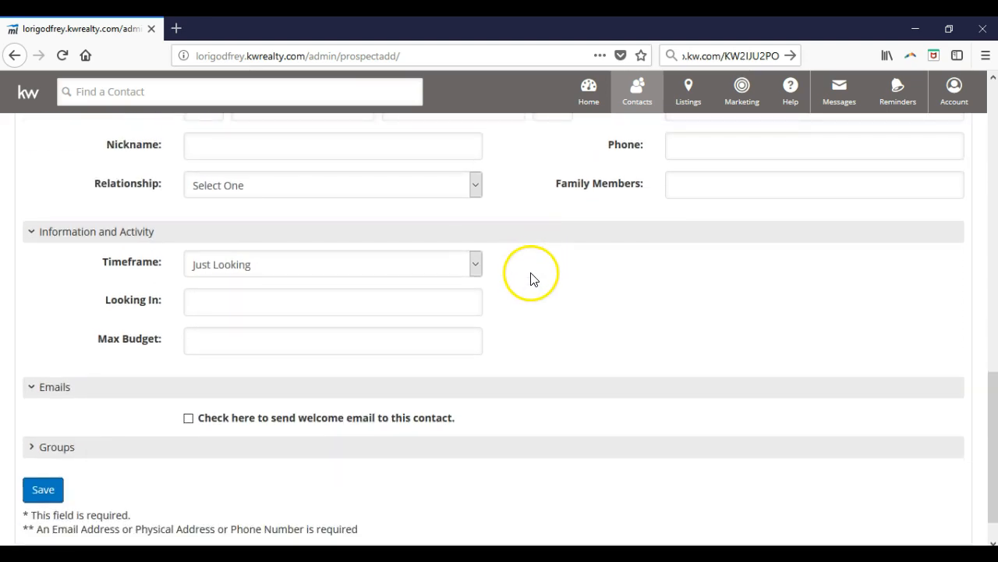
click(476, 266)
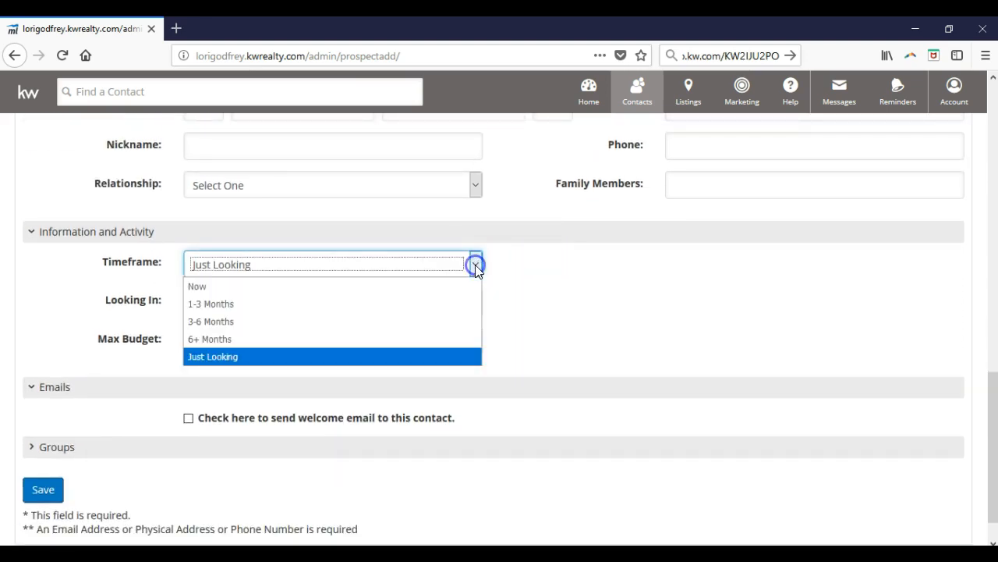
click(475, 265)
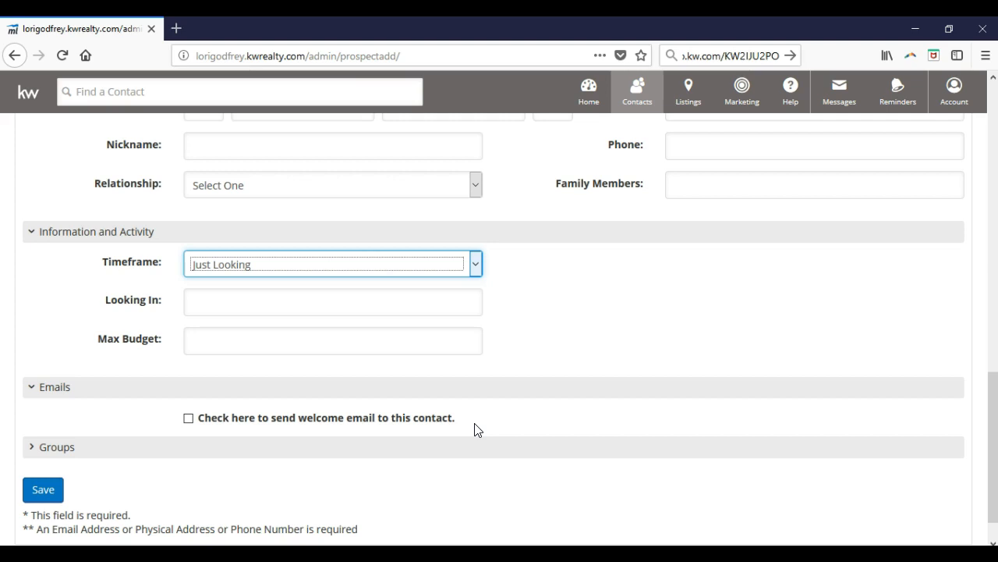
Turn on the welcome email option to read its default message, and turn the option off again
click(190, 419)
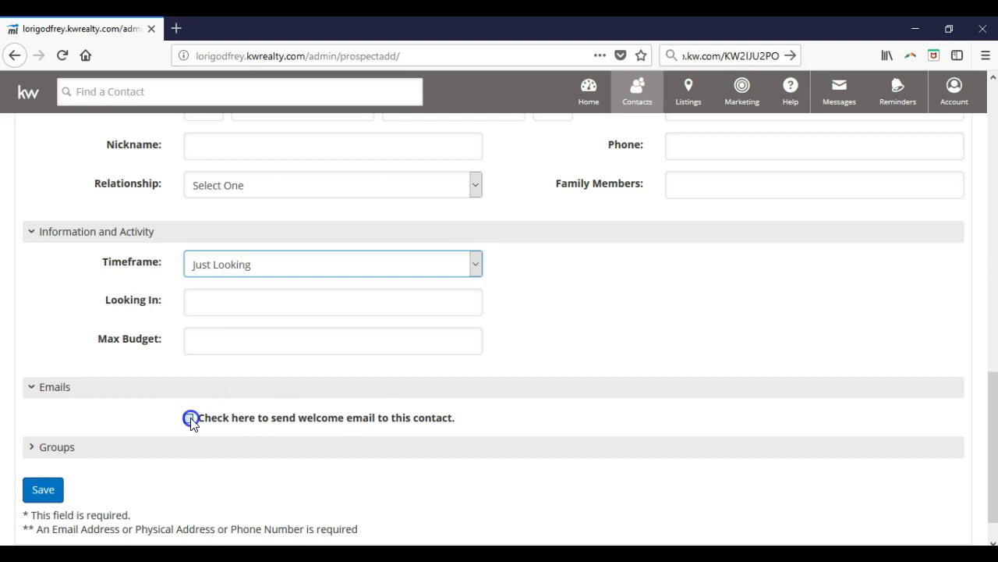
scroll(158, 417, down, 2)
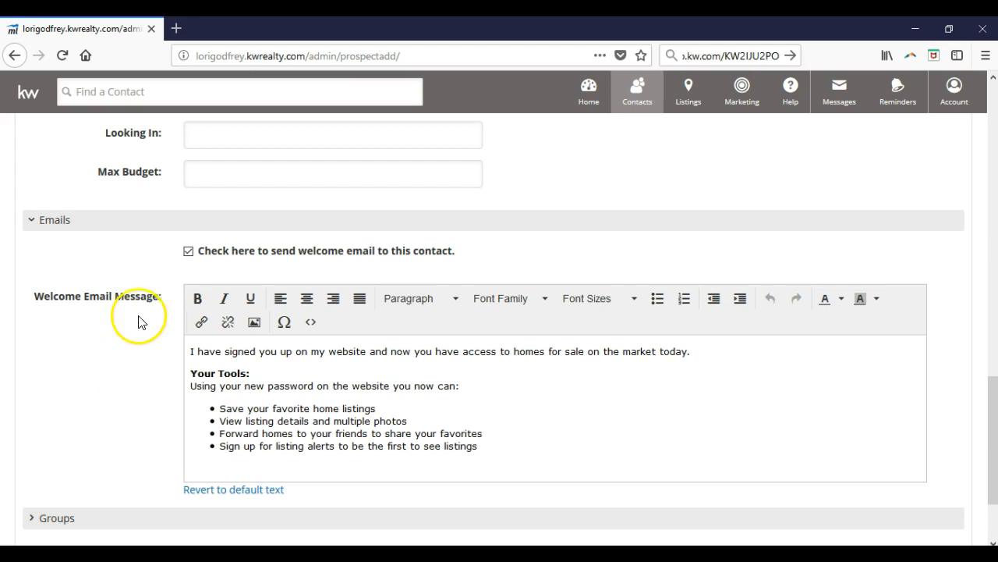
click(188, 251)
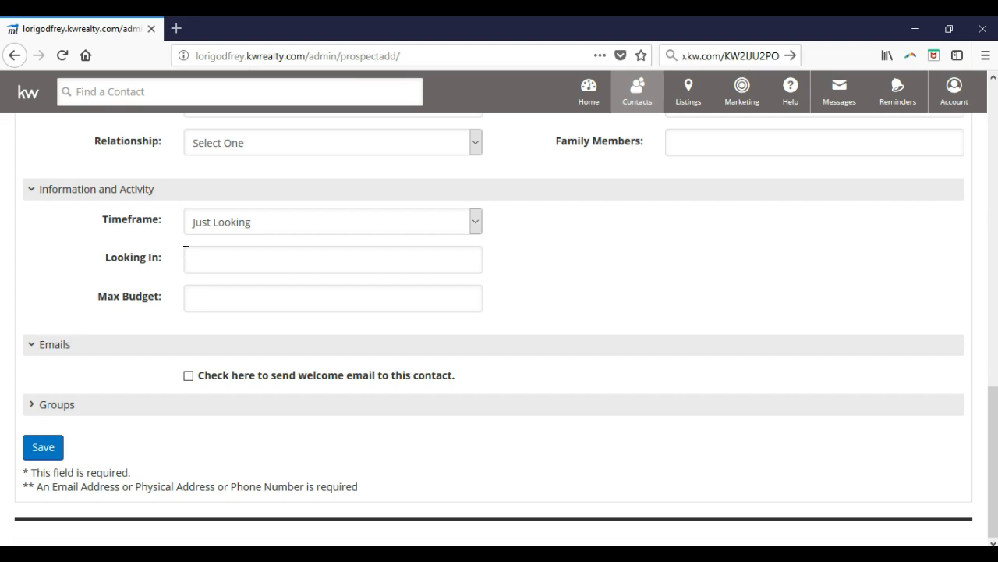
Expand the Groups section to view the available groups and try to save the new contact
click(44, 412)
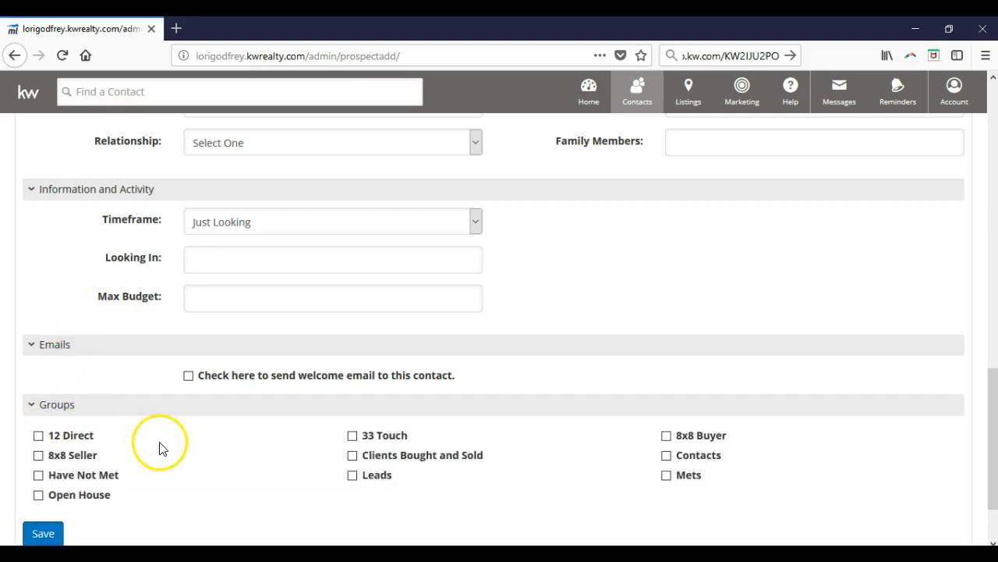
scroll(83, 439, down, 2)
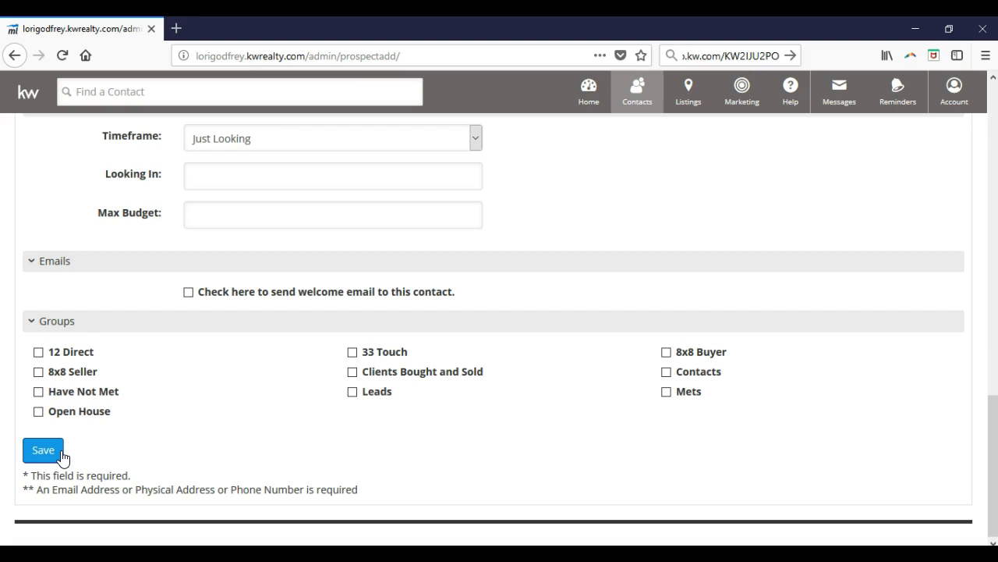
click(61, 457)
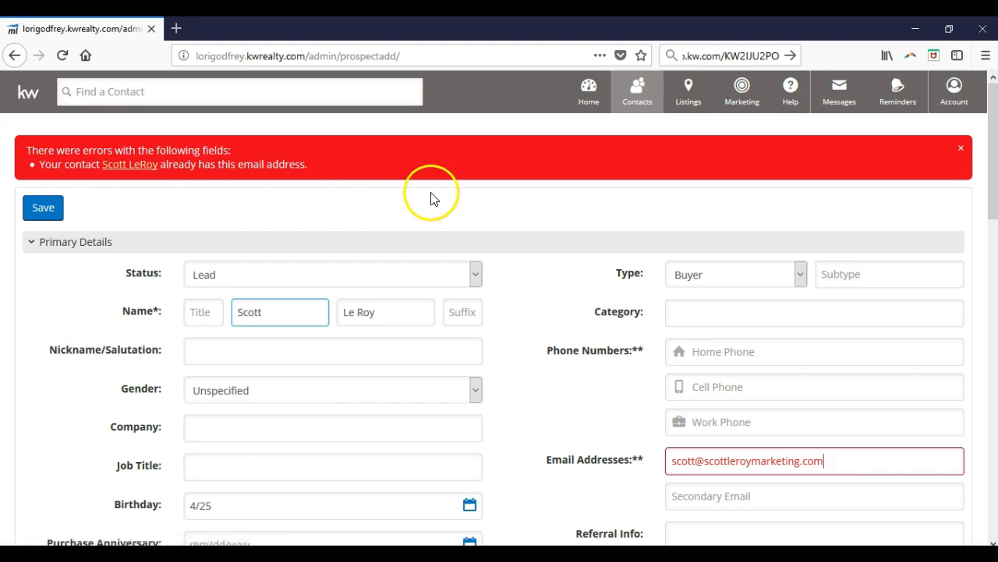
Open the Manage Groups page and enter 12 Direct as a new group name
click(637, 106)
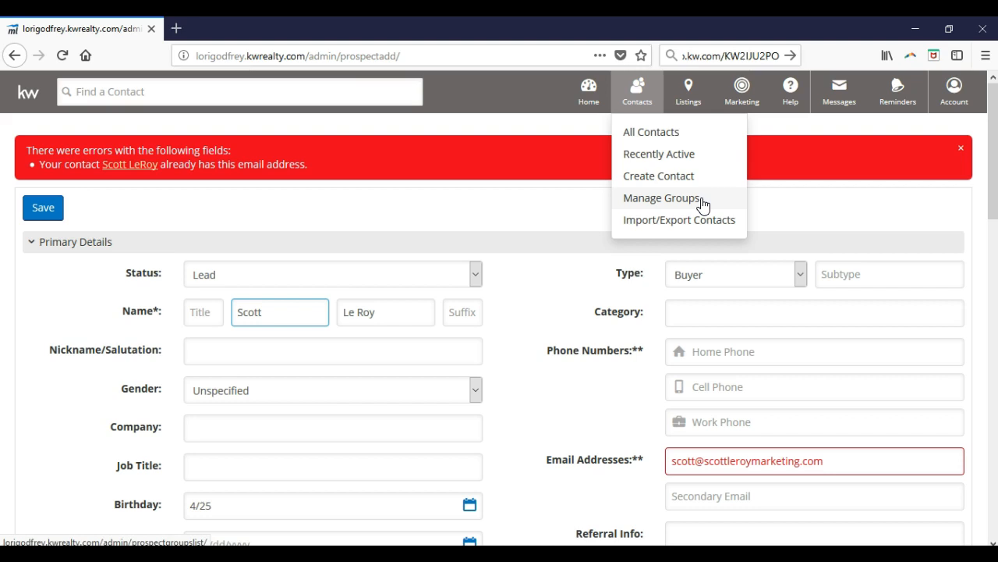
click(702, 204)
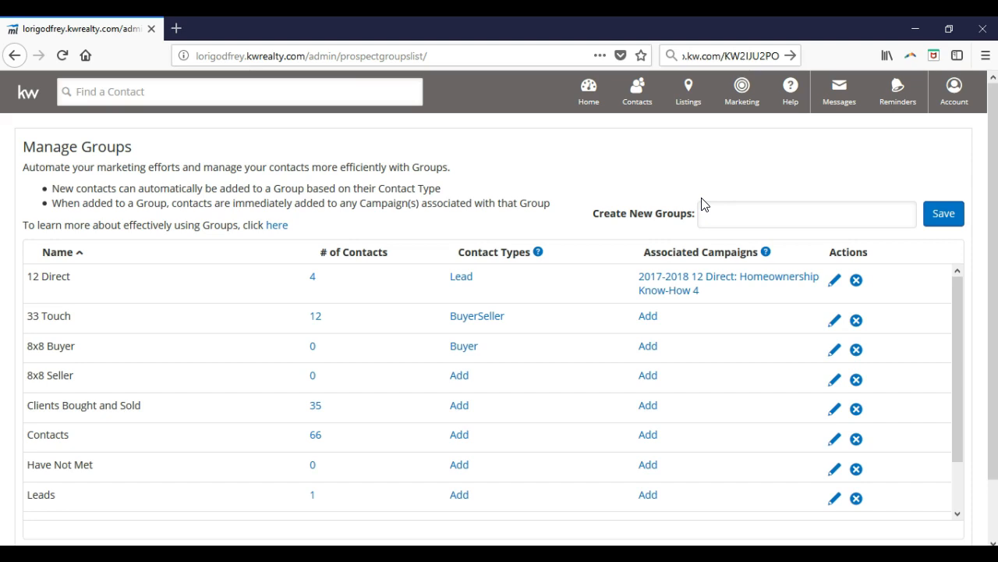
click(720, 215)
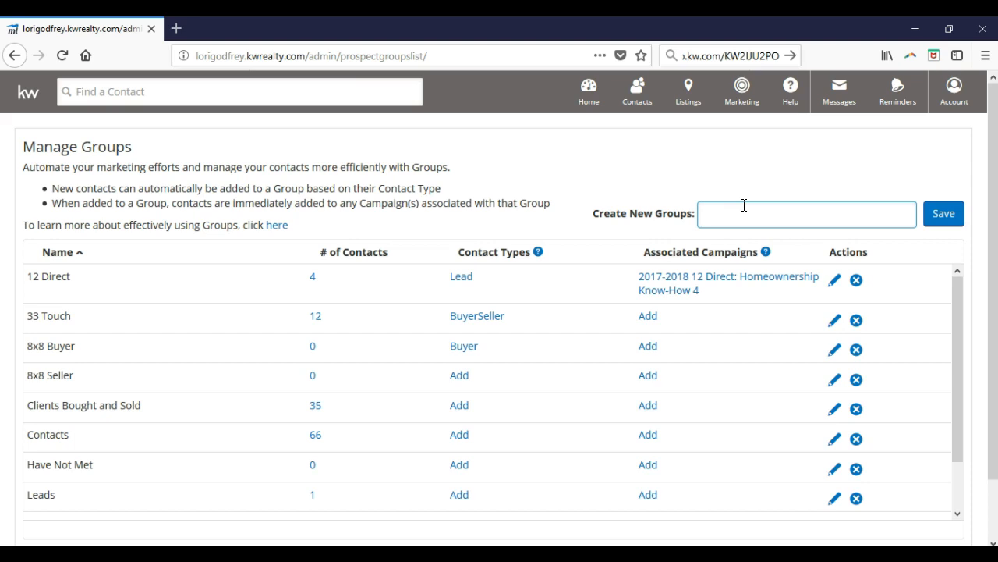
text(12 Direct)
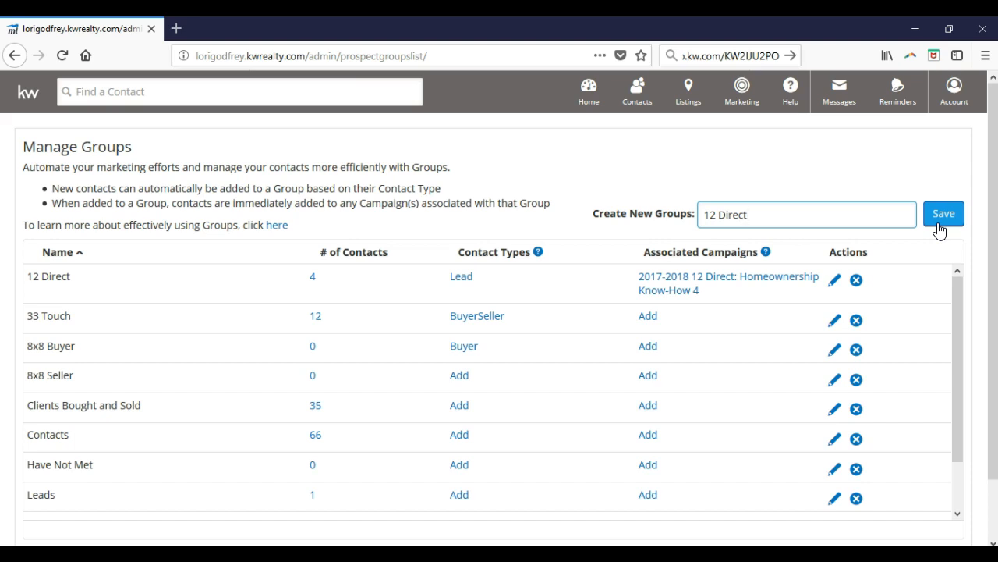
Replace the new group name with 33 Touch and subsequently with 8x8 Buyer, without saving it
key(BackSpace)
key(BackSpace)
key(BackSpace)
key(BackSpace)
key(BackSpace)
key(BackSpace)
key(BackSpace)
key(BackSpace)
key(BackSpace)
text(33 Touch)
key(BackSpace)
key(BackSpace)
key(BackSpace)
key(BackSpace)
key(BackSpace)
key(BackSpace)
key(BackSpace)
key(BackSpace)
text(8x8 Buyer)
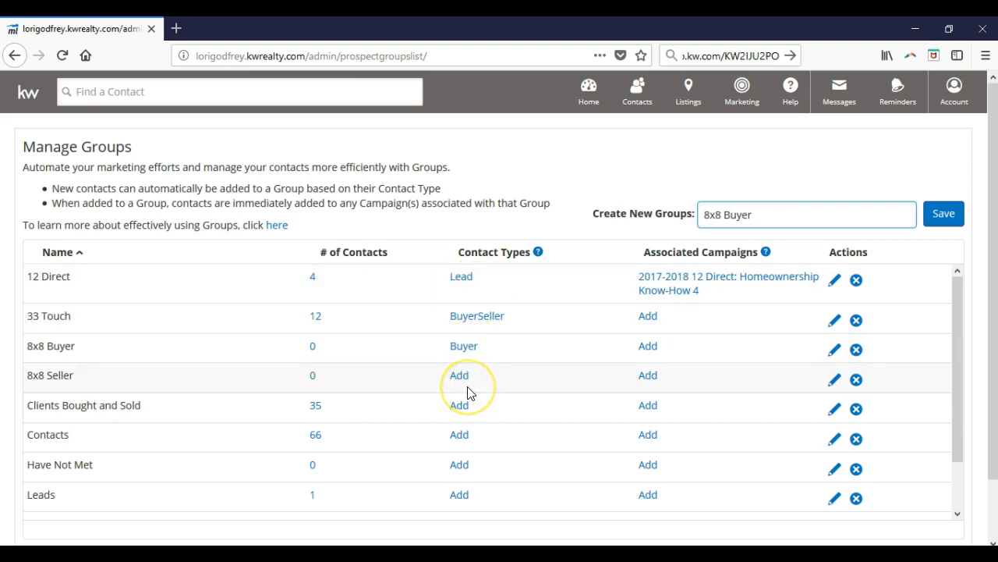
Highlight the note on automatic group assignment, view the contact types associated with 12 Direct, and cancel without changes
drag(451, 189, 49, 186)
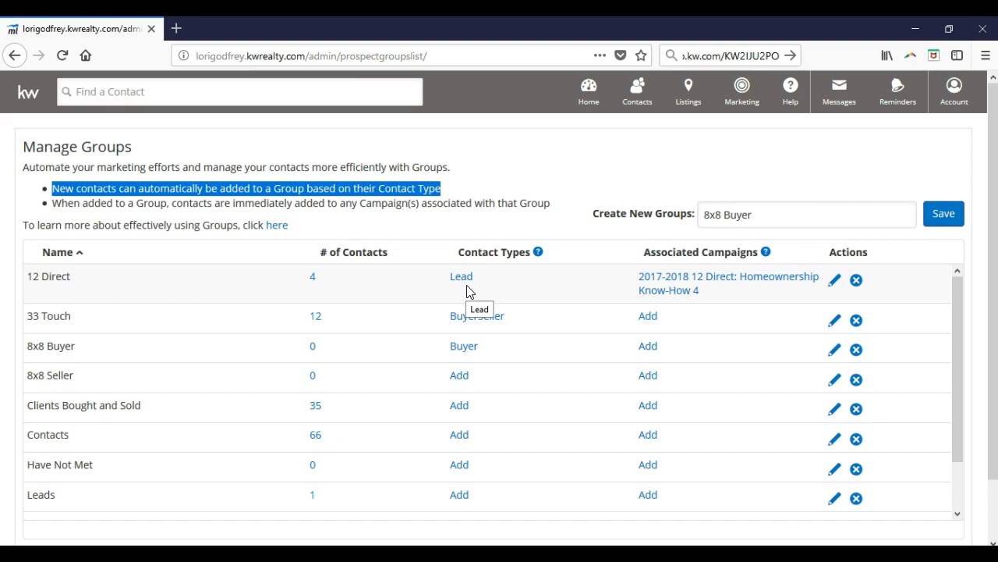
click(467, 279)
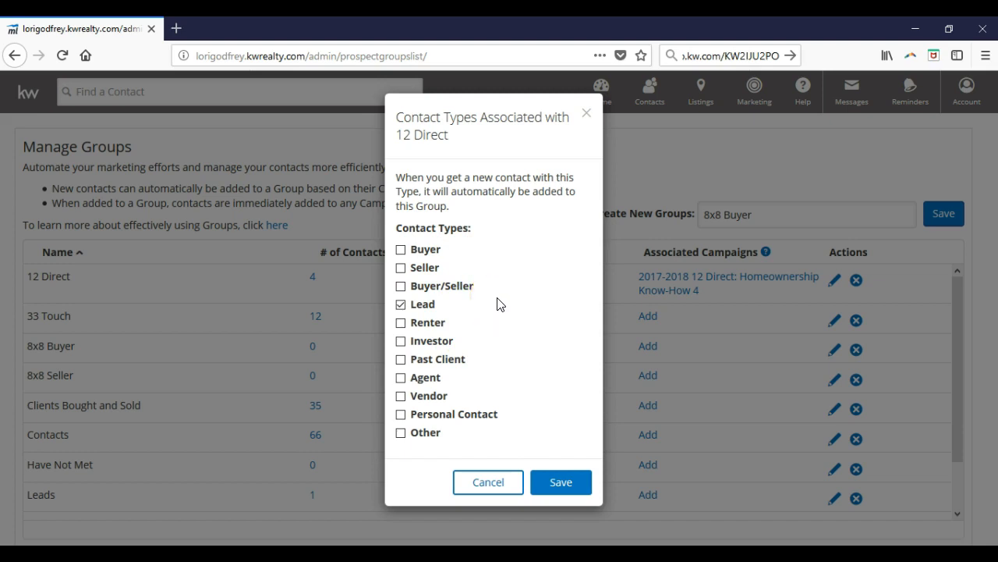
click(501, 479)
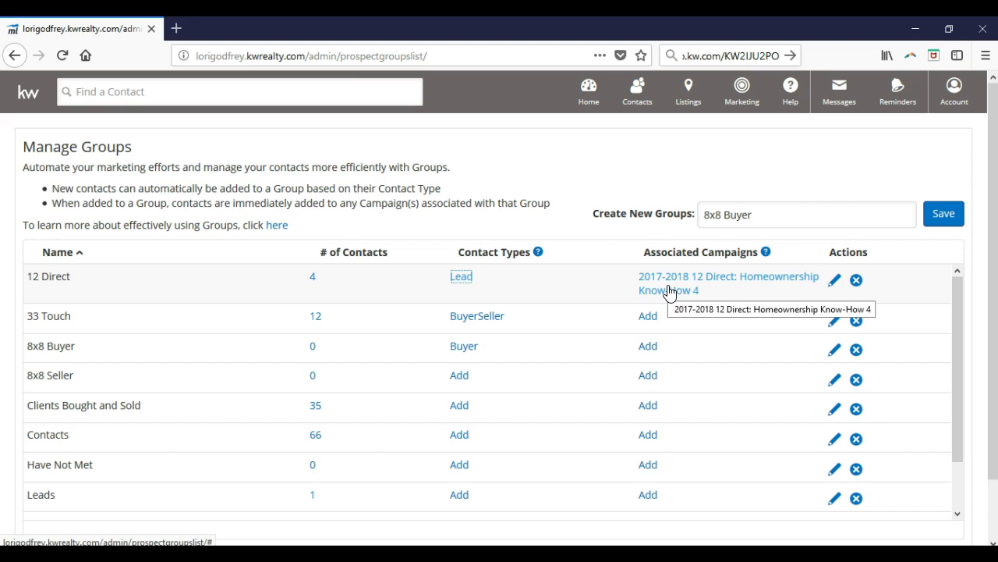
Open the All Contacts list and look over the contacts and their last activity
click(643, 107)
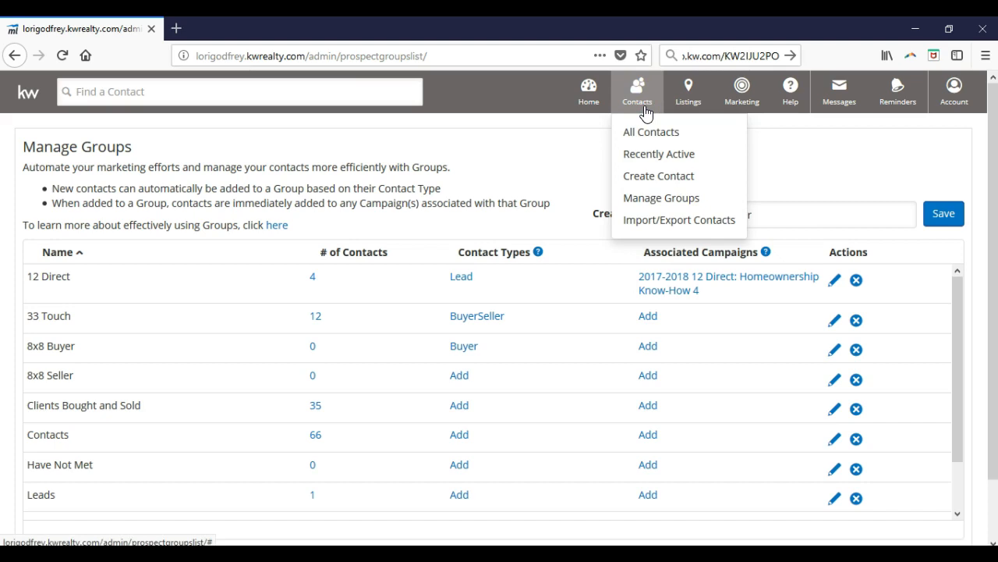
click(702, 142)
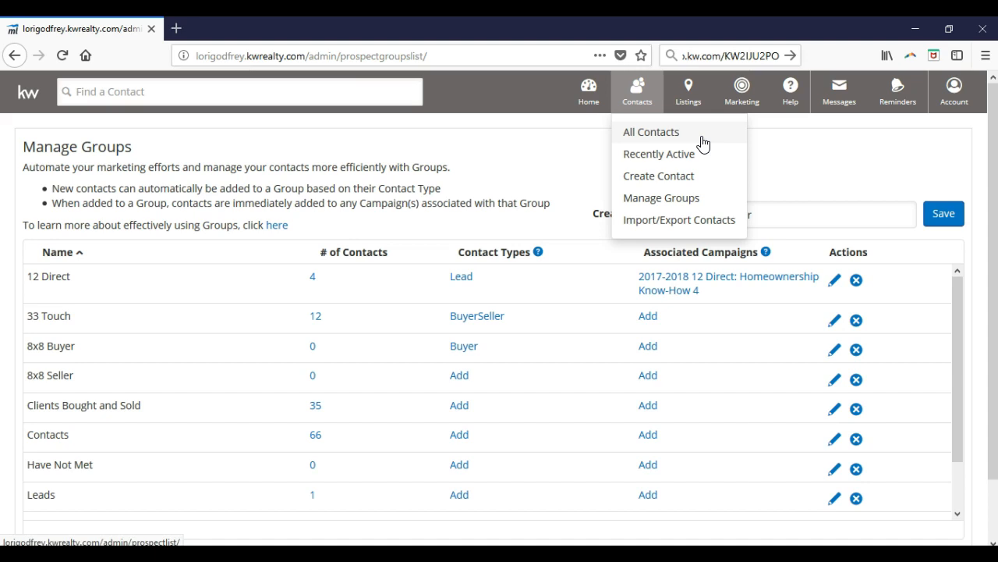
click(652, 132)
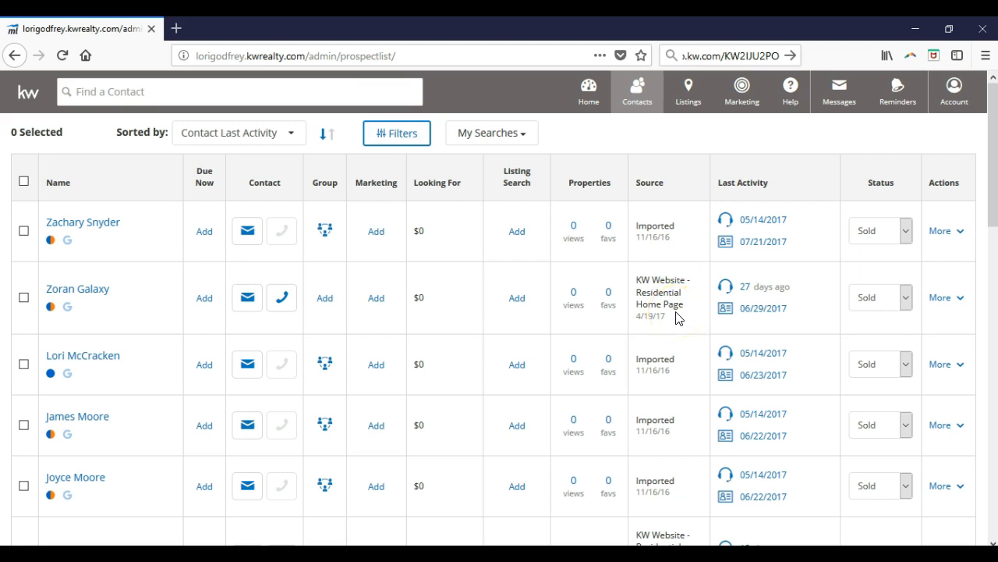
scroll(677, 316, down, 5)
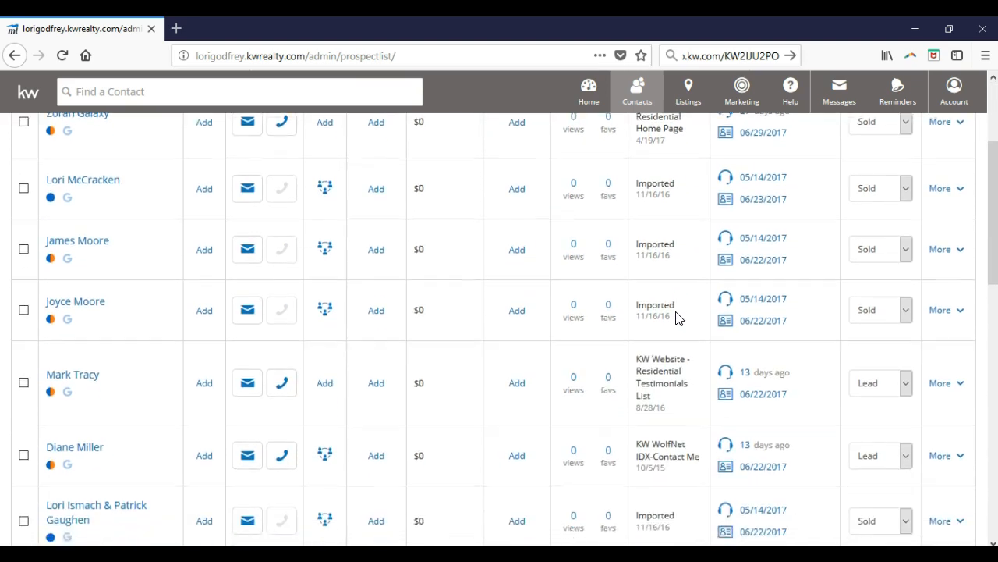
scroll(677, 312, up, 5)
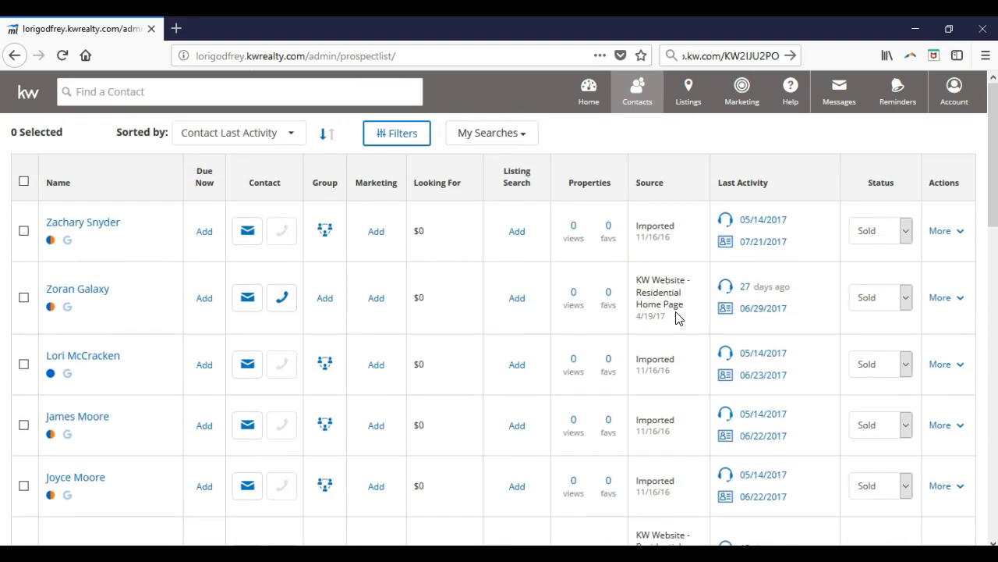
click(798, 223)
Review the contact sorting options and the search filters for phone, mailing address and email address status, and close the filters without searching
click(240, 137)
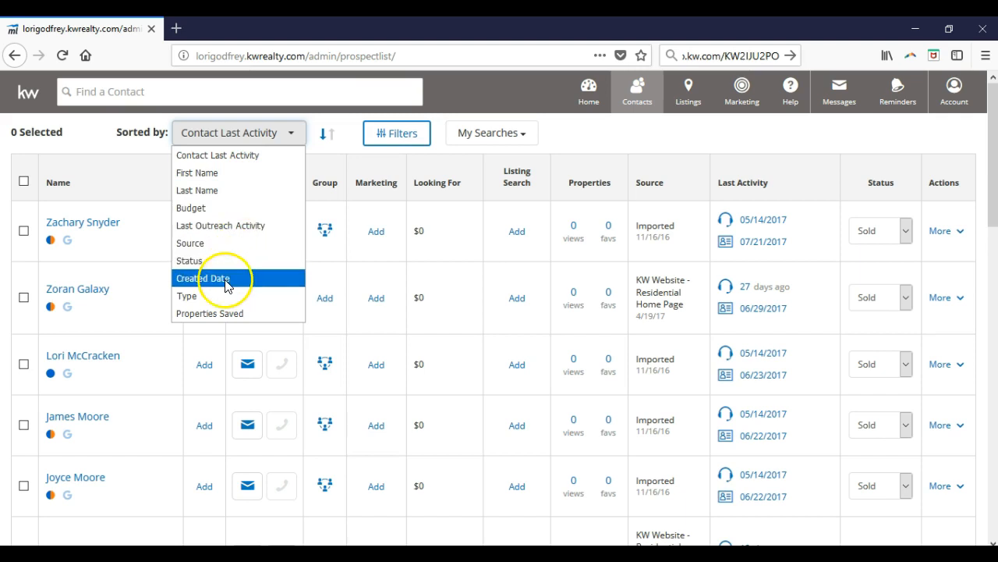
click(390, 134)
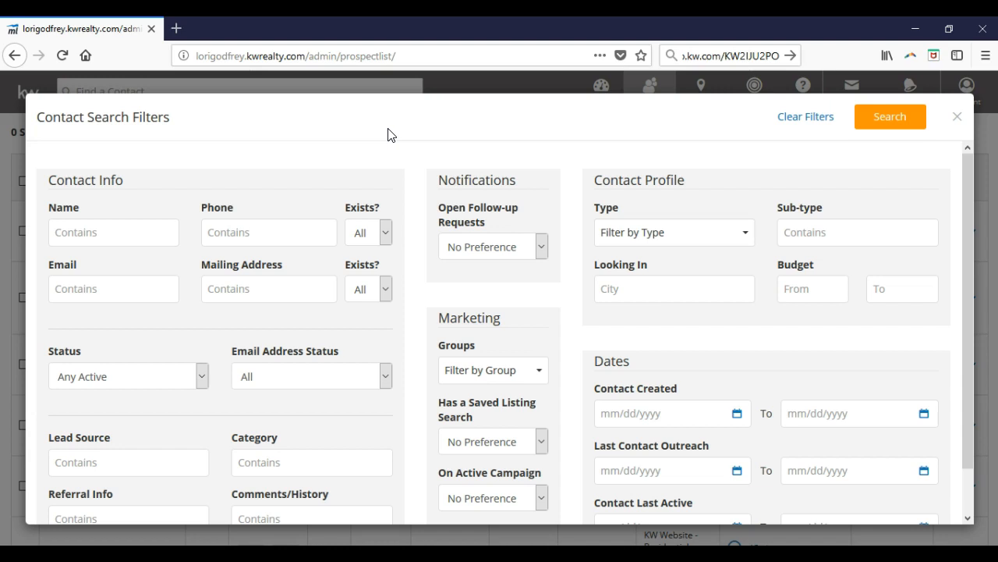
click(365, 228)
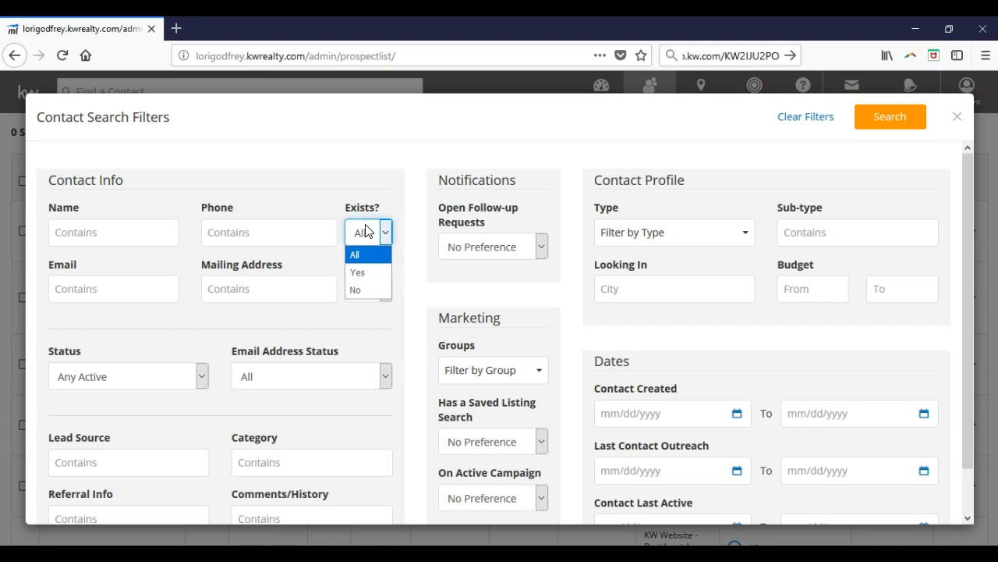
click(405, 266)
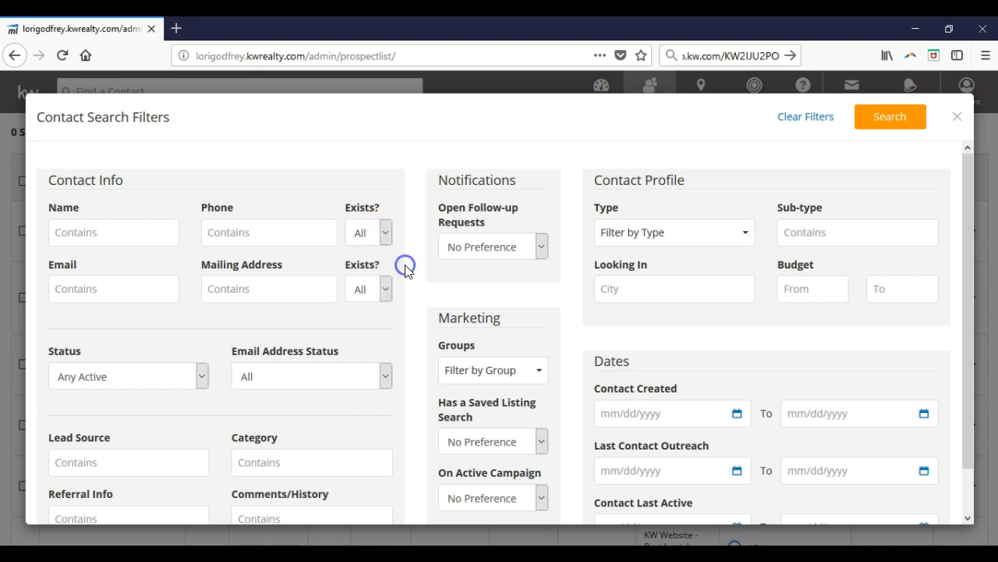
click(383, 291)
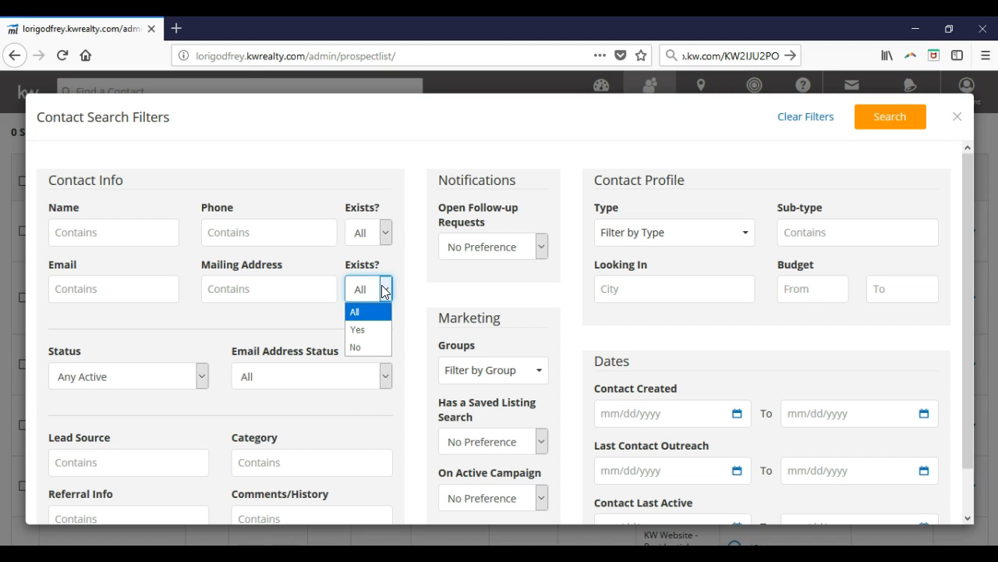
click(290, 379)
click(289, 379)
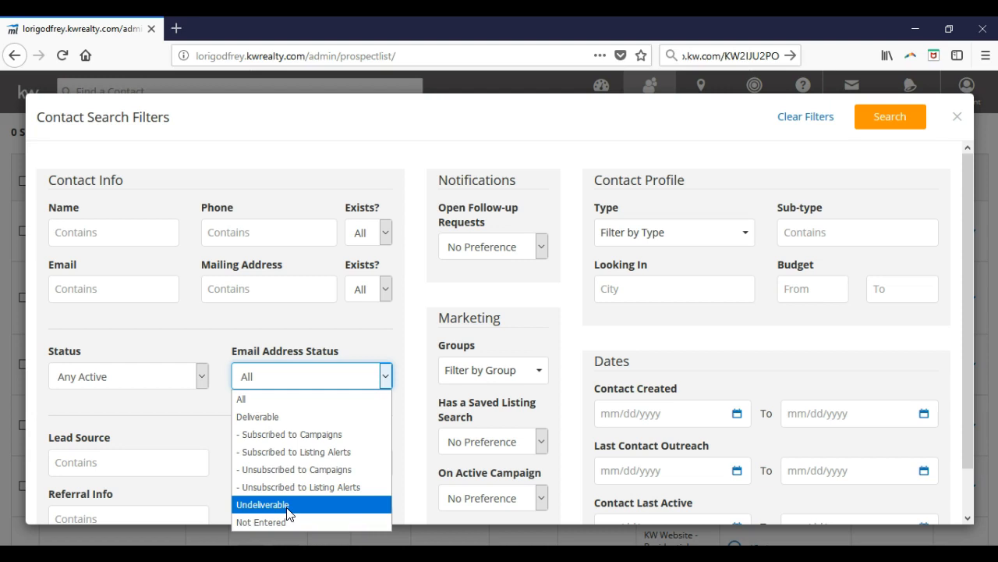
click(364, 338)
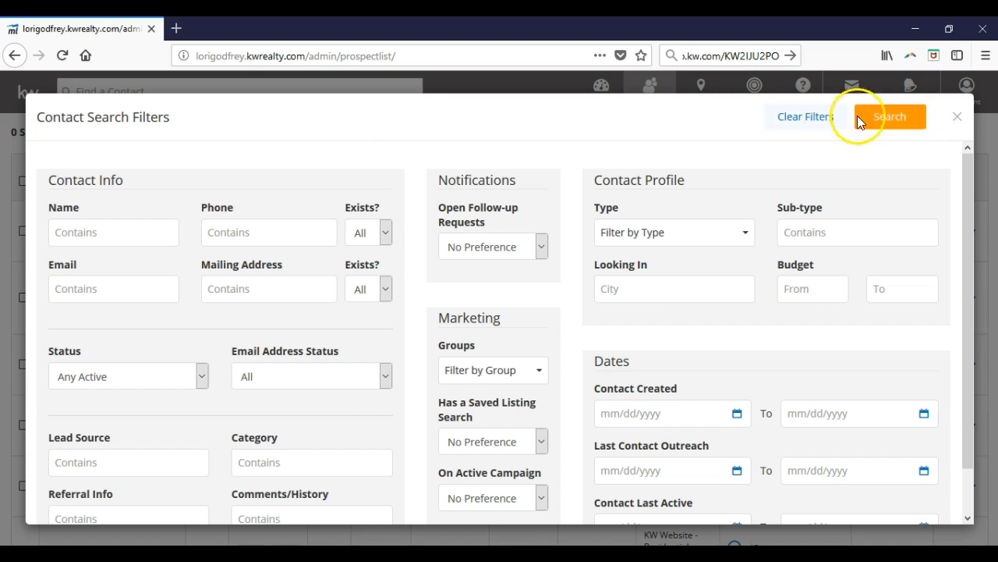
click(958, 117)
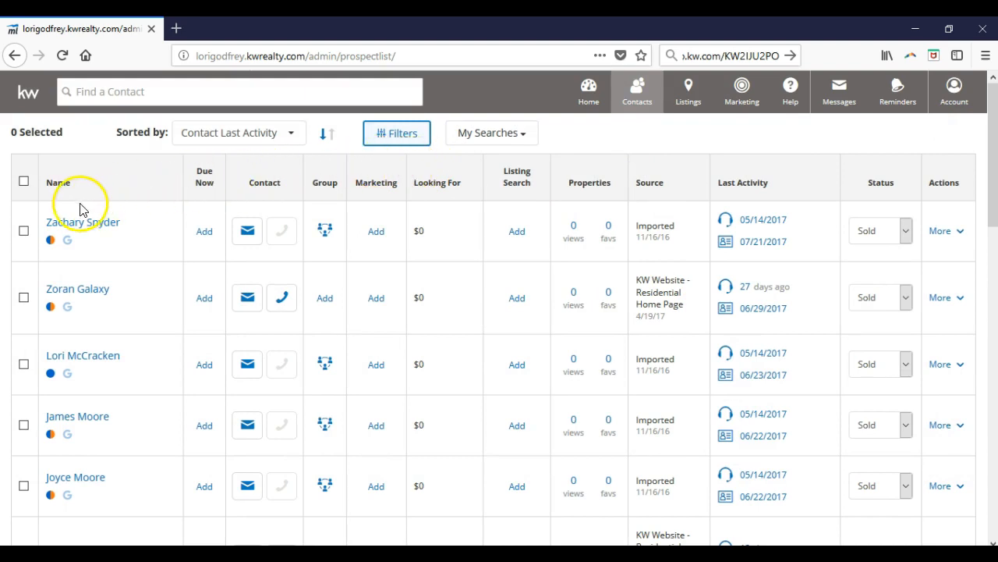
Select the first three contacts in the list and start a bulk update with the option to edit the records
click(24, 230)
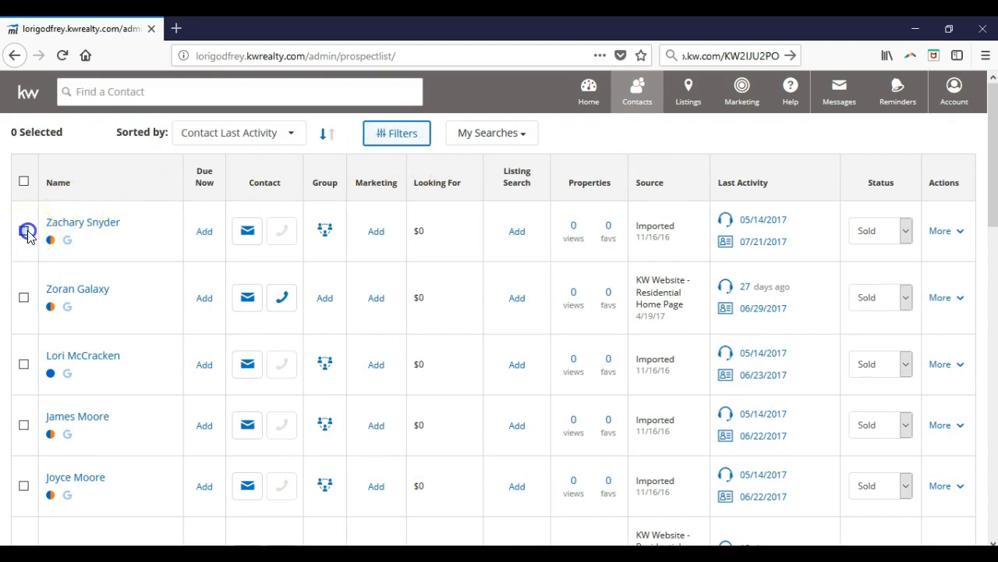
click(23, 296)
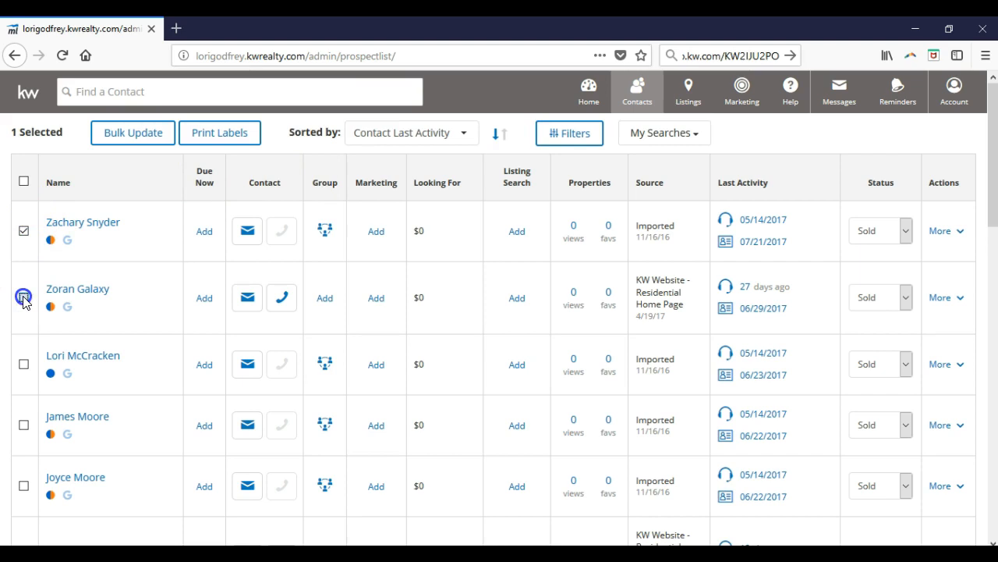
click(21, 367)
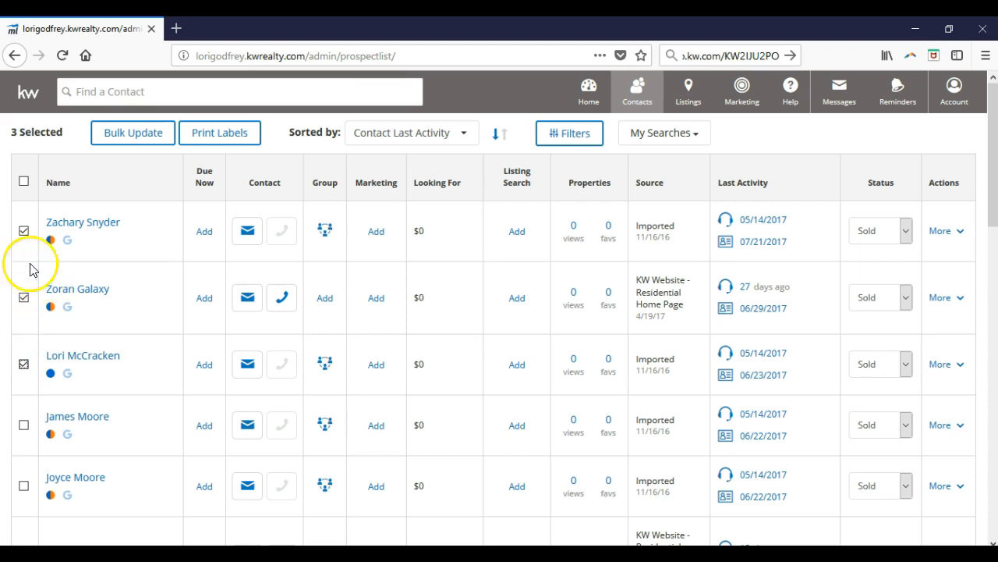
click(130, 134)
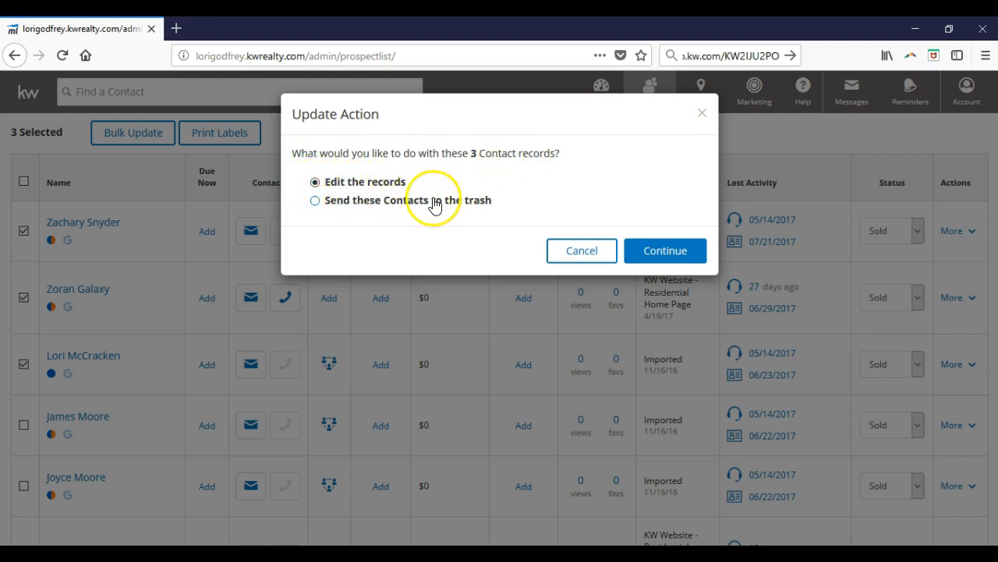
click(402, 200)
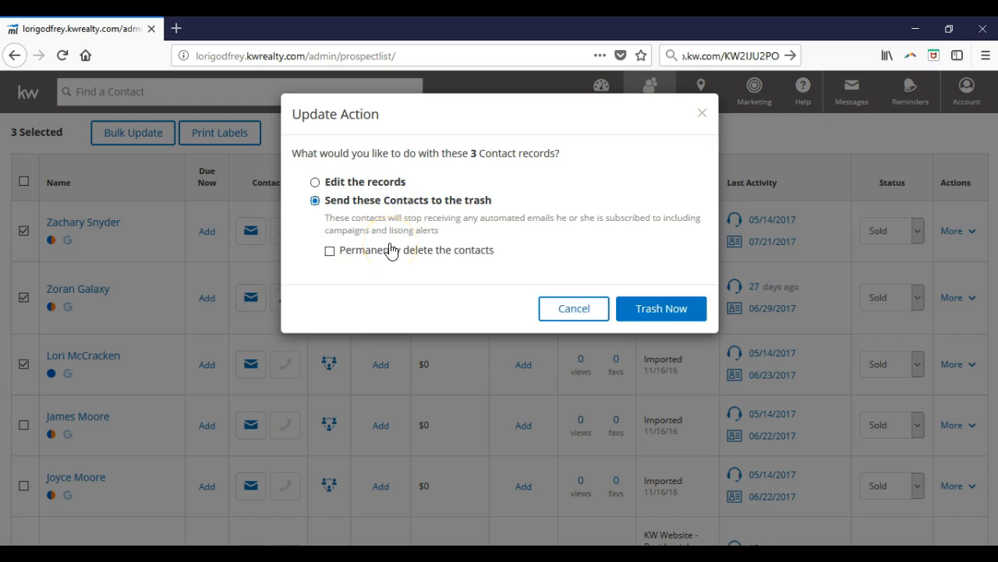
click(386, 183)
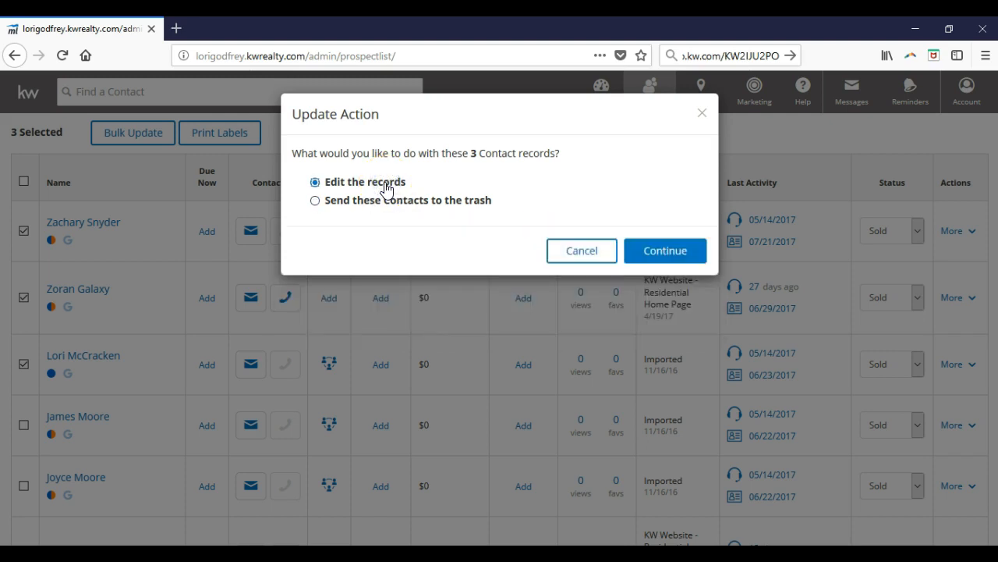
click(674, 255)
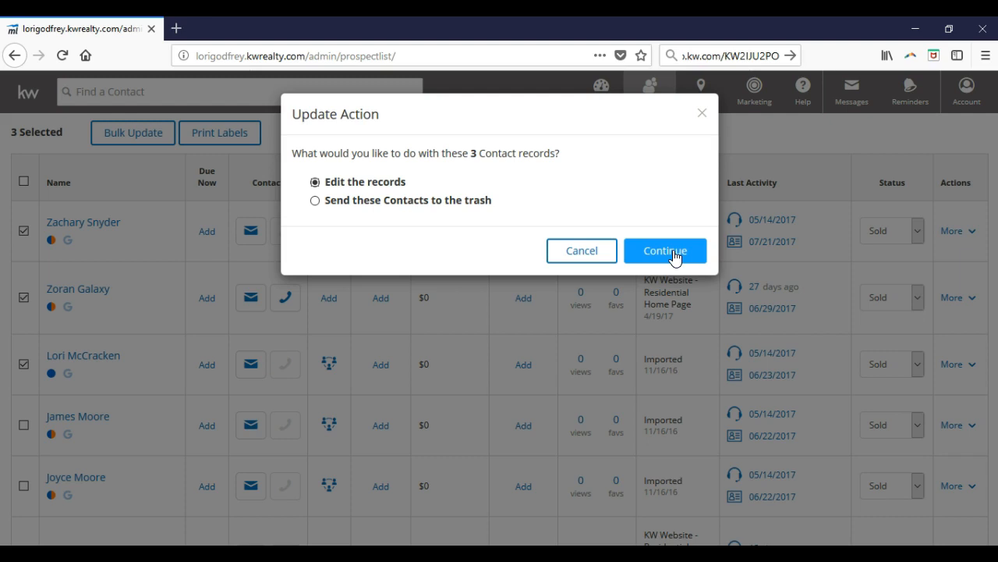
click(673, 254)
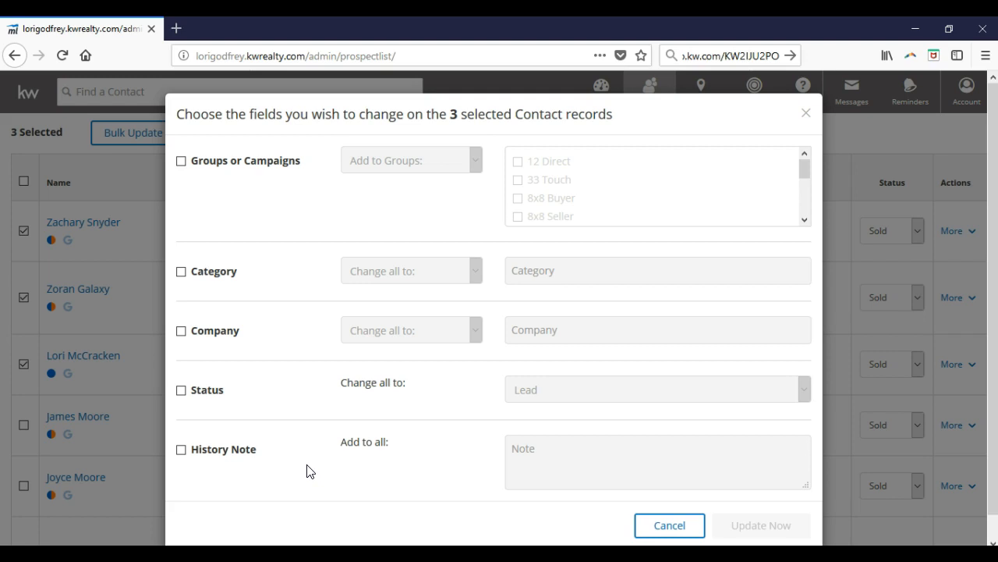
Set the bulk update to add the selected contacts to the 12 Direct group, and cancel the update
click(181, 160)
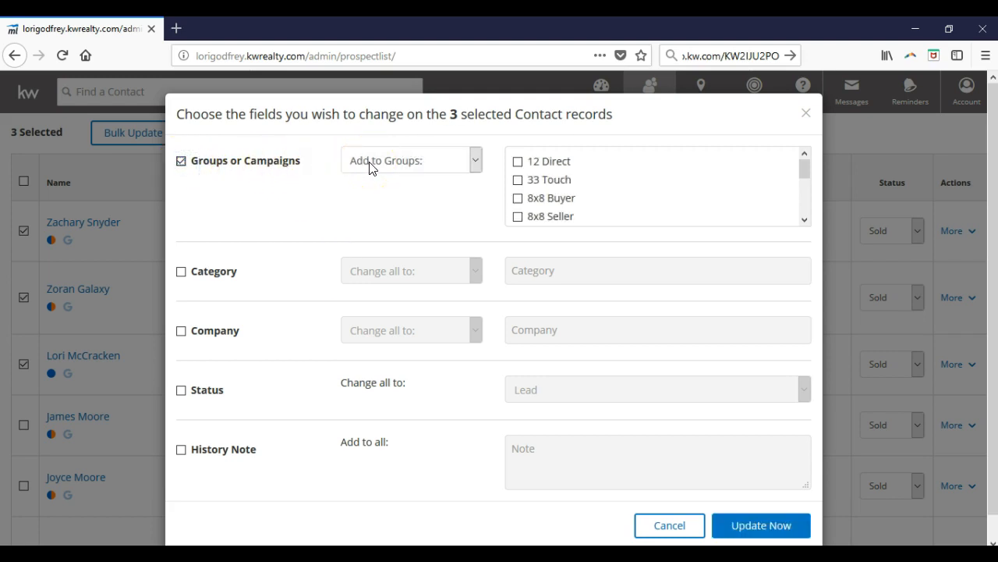
click(370, 164)
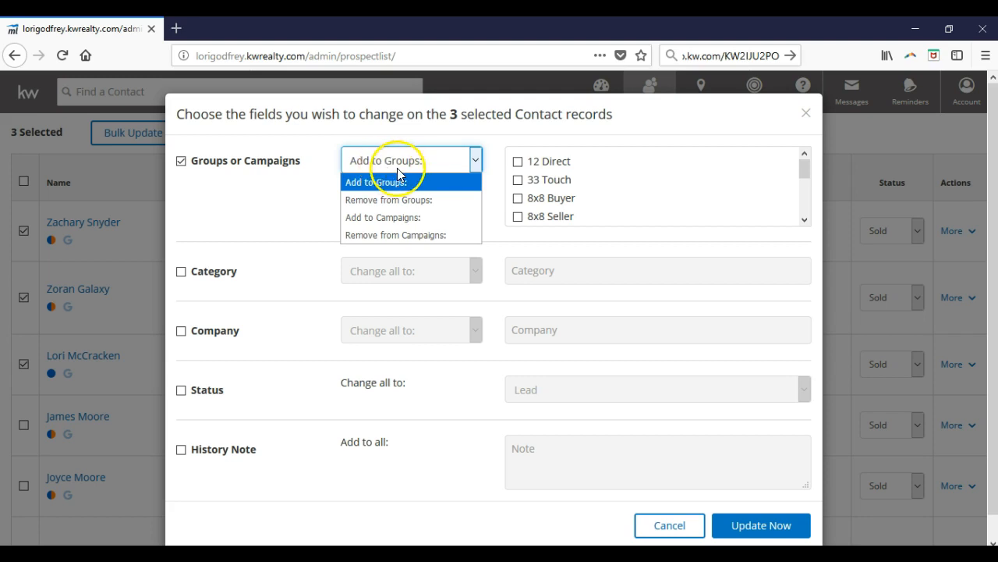
click(518, 163)
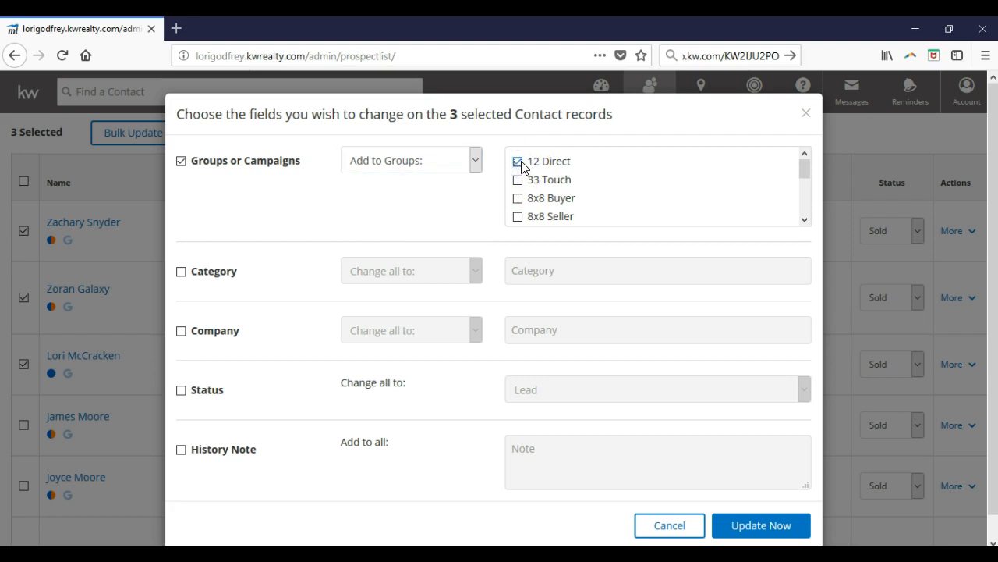
click(789, 526)
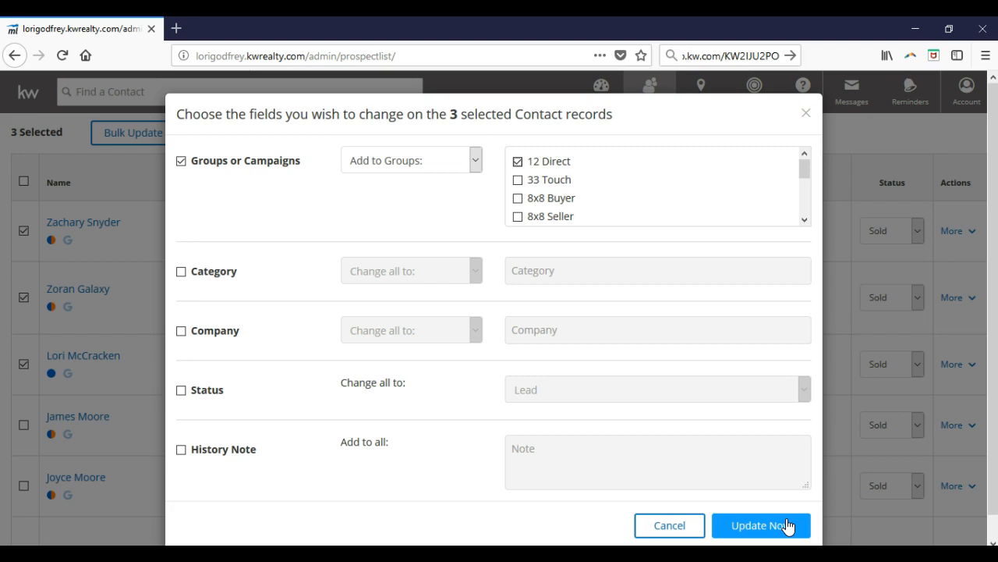
click(684, 530)
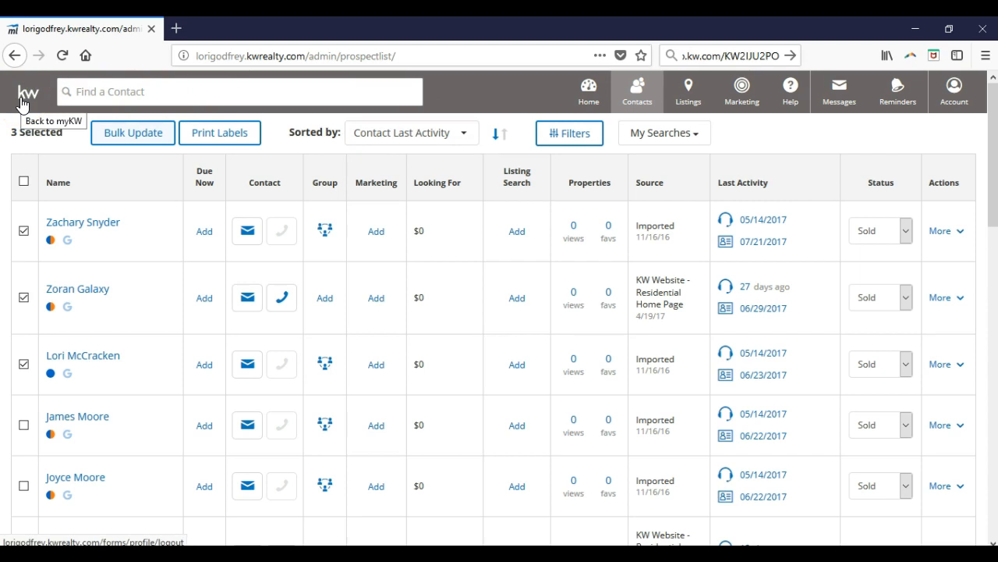
click(82, 92)
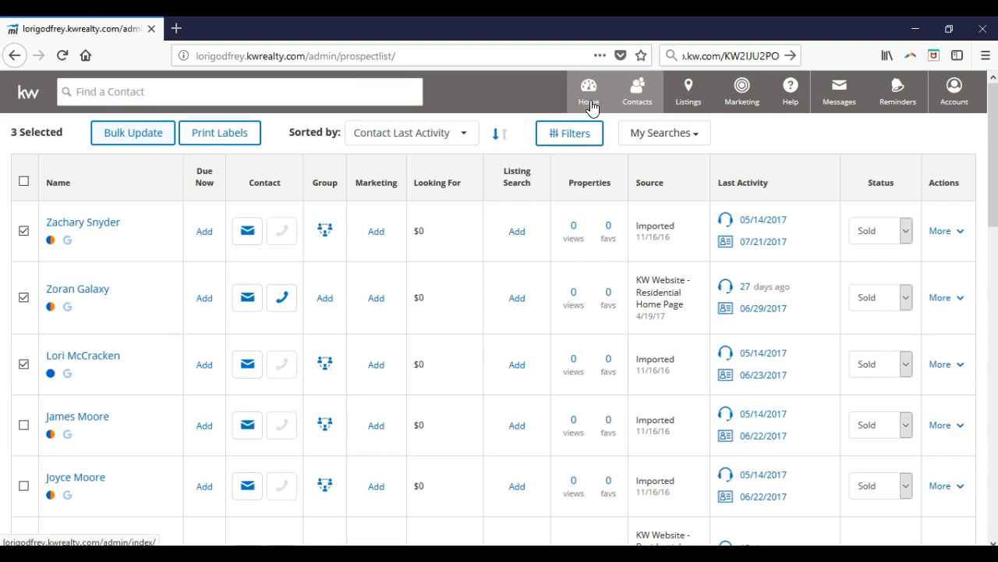
click(631, 98)
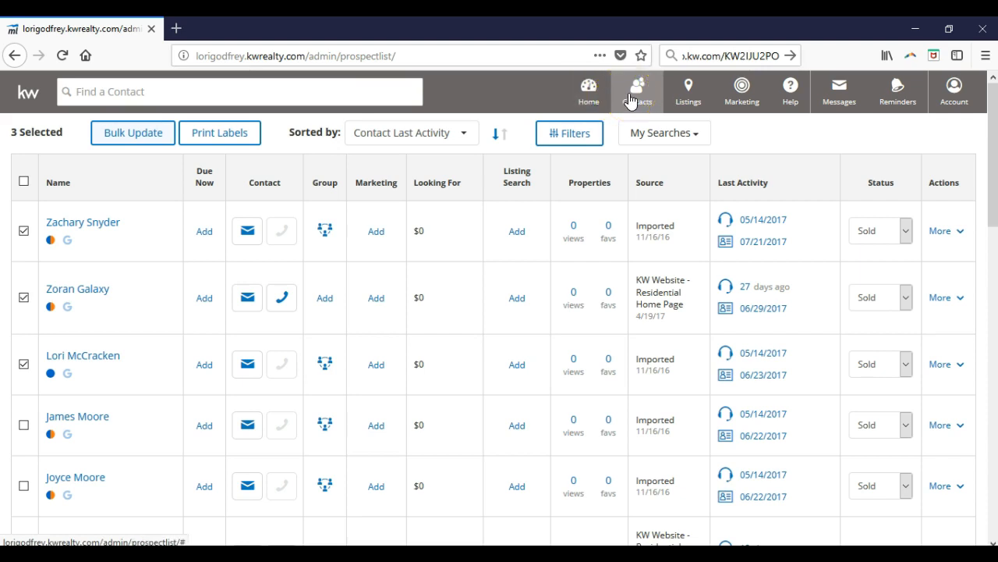
click(677, 101)
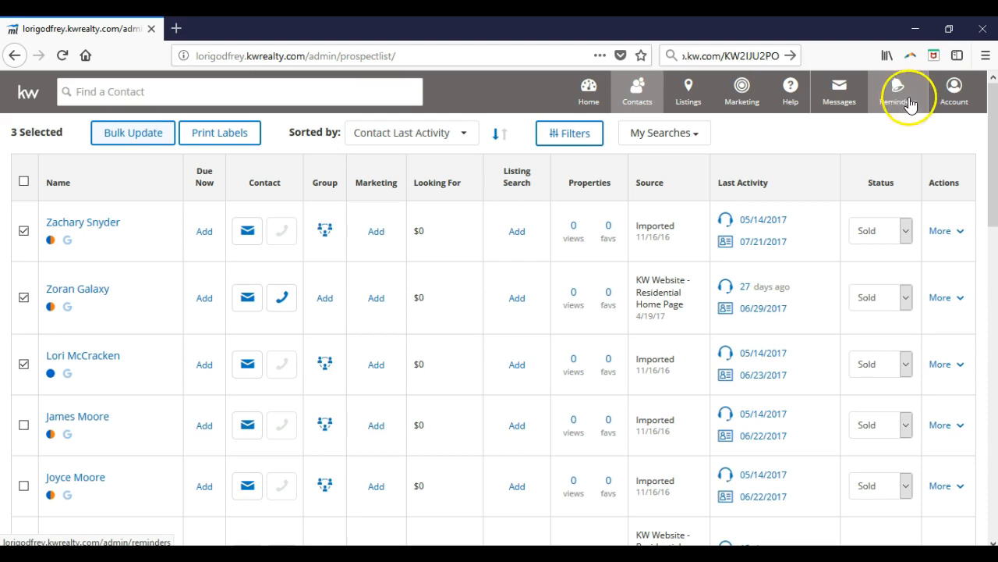
Open the My Account settings and start editing the profile details
click(946, 111)
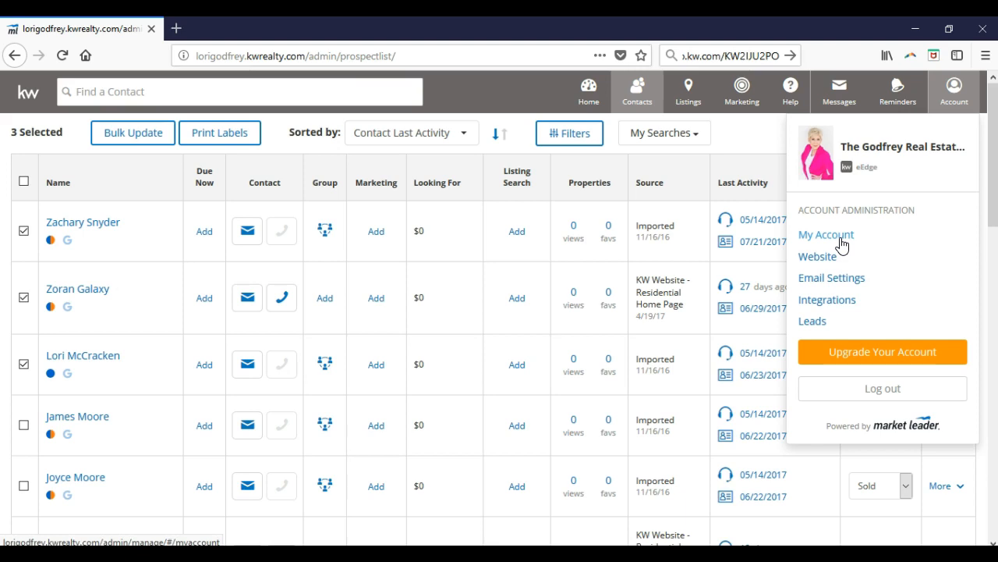
click(826, 235)
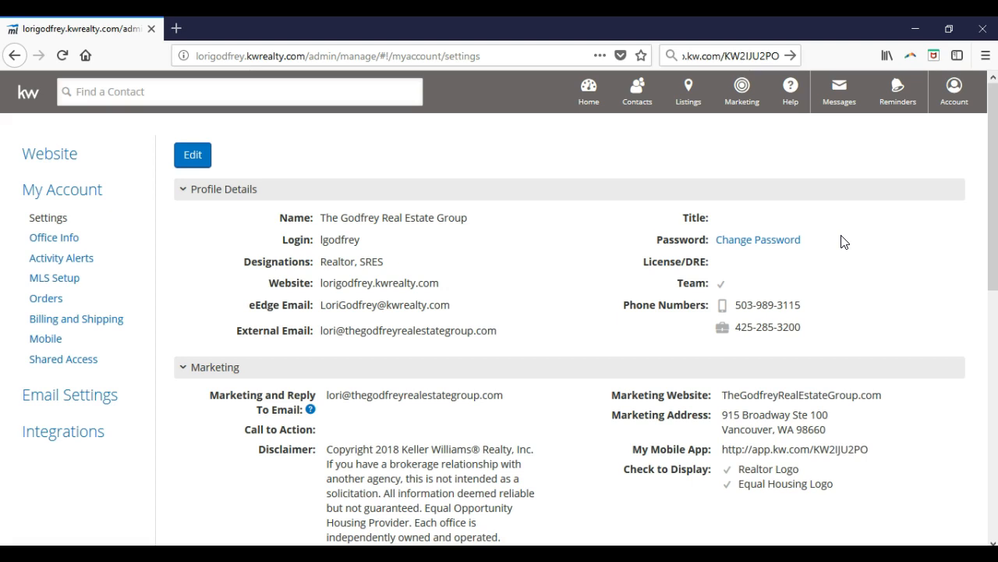
click(546, 281)
click(194, 159)
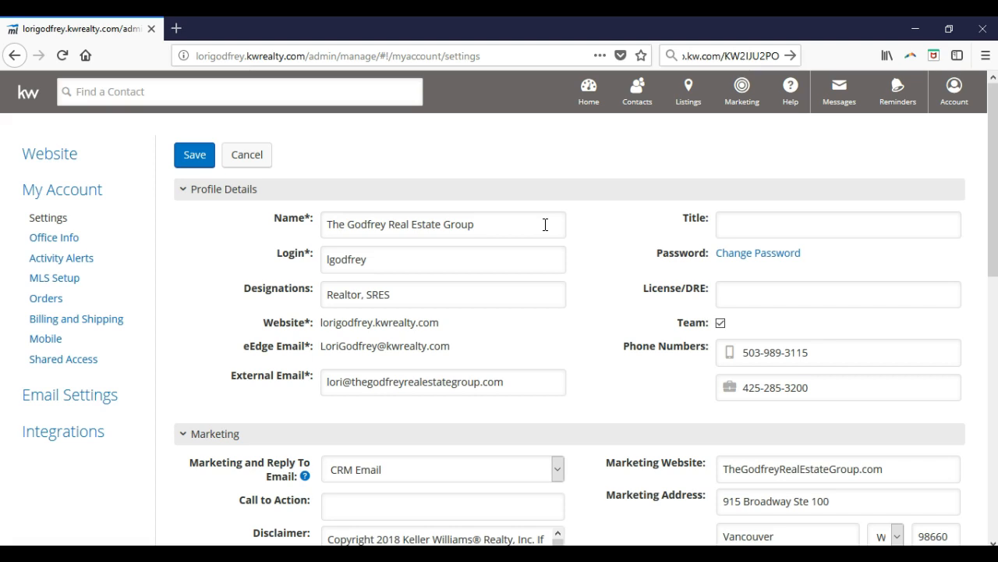
click(869, 226)
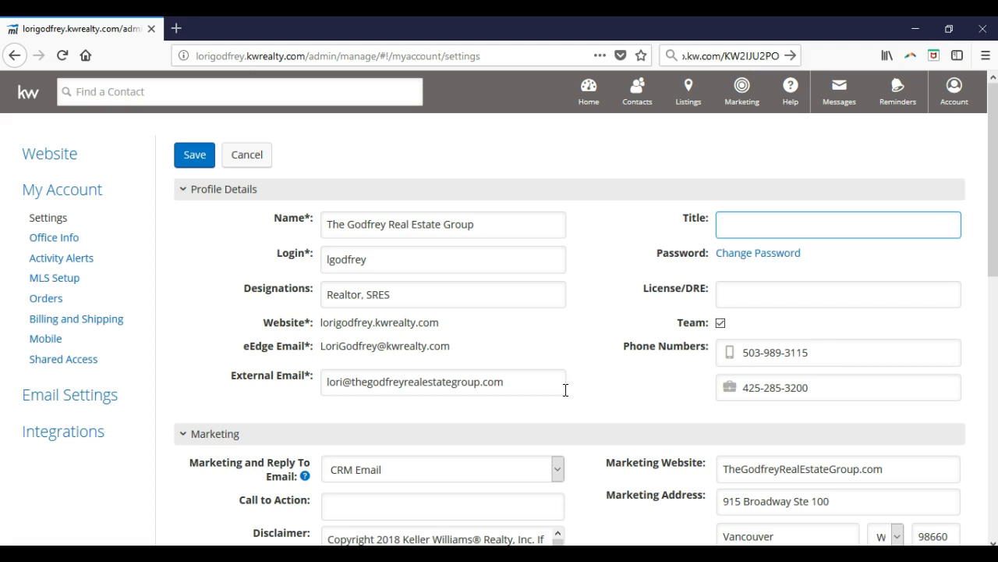
Set the Marketing and Reply To Email to External Email and save the account settings
click(552, 469)
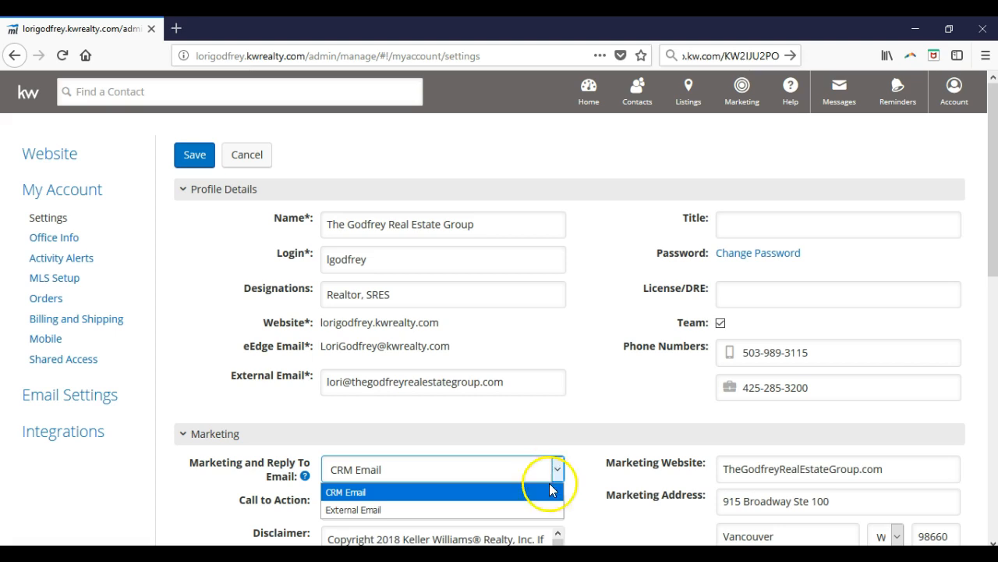
click(544, 509)
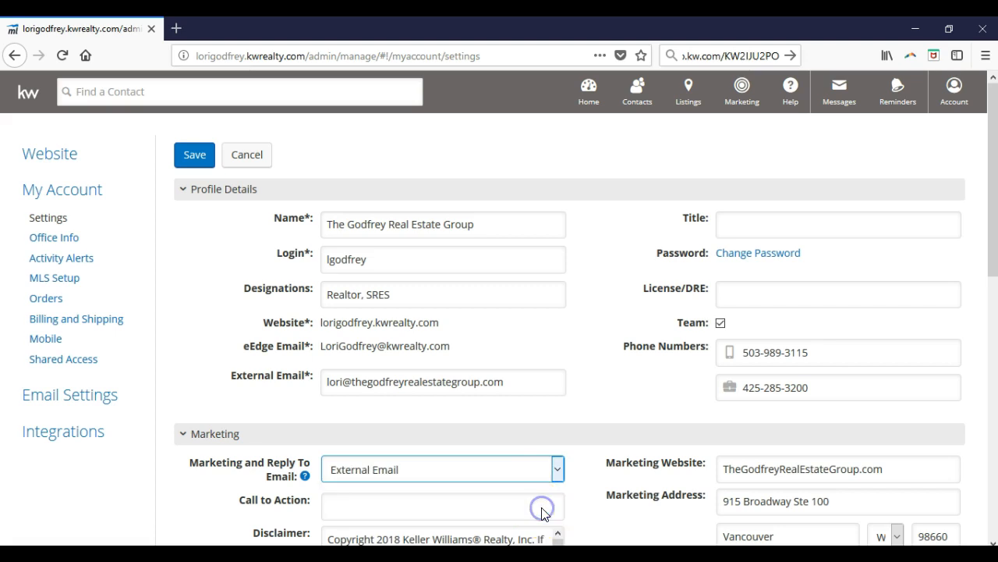
double_click(578, 488)
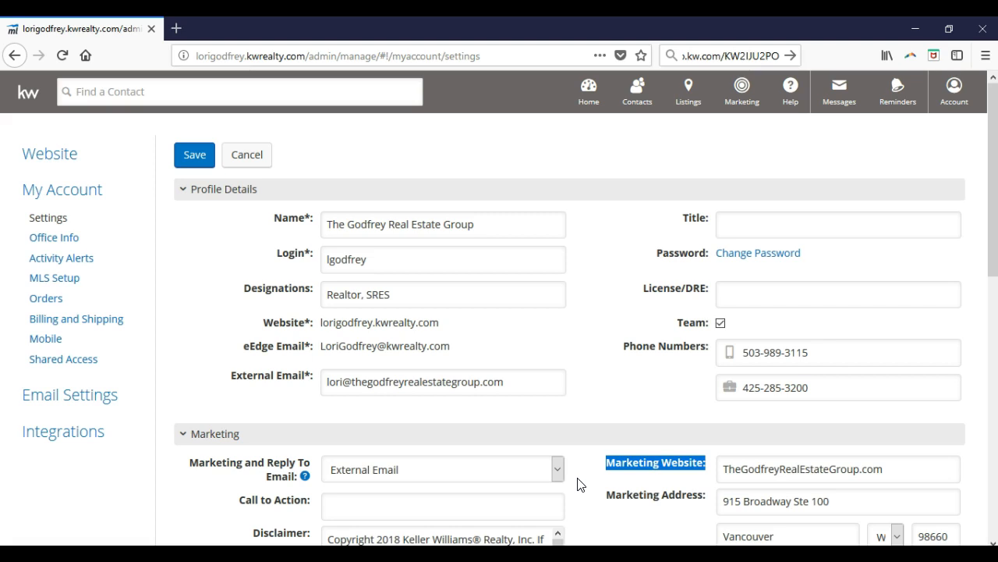
click(575, 476)
click(653, 462)
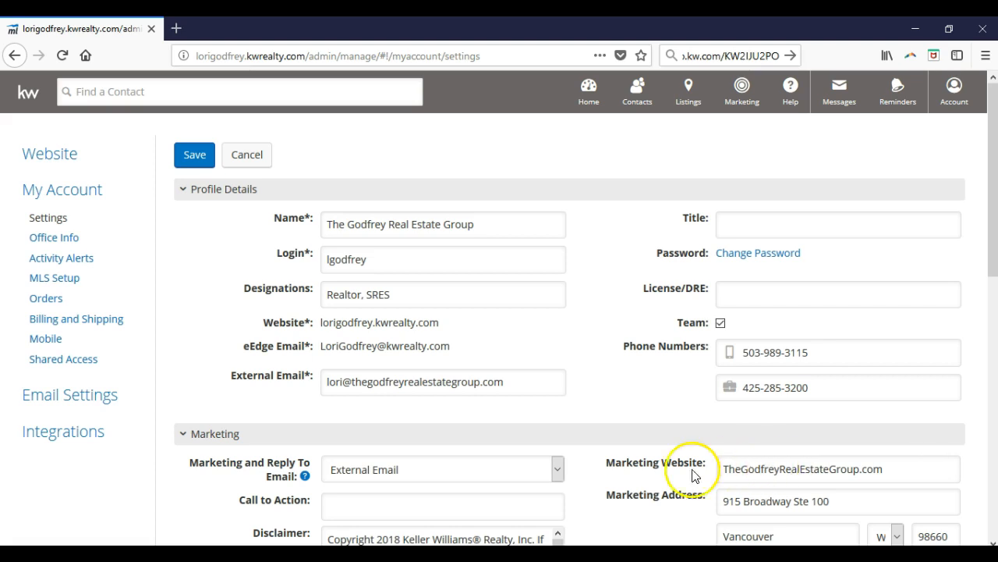
scroll(663, 460, down, 2)
scroll(667, 444, down, 3)
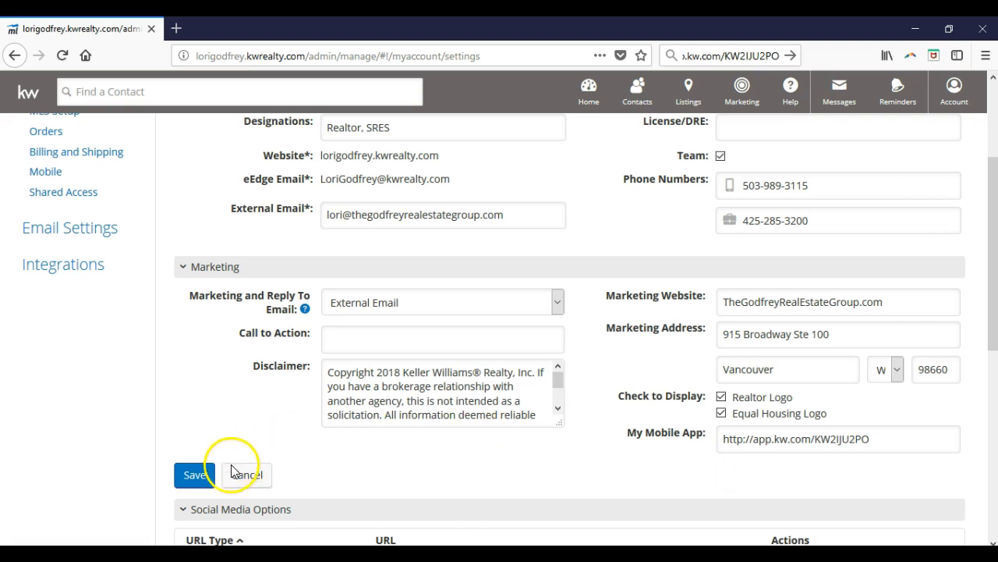
click(202, 478)
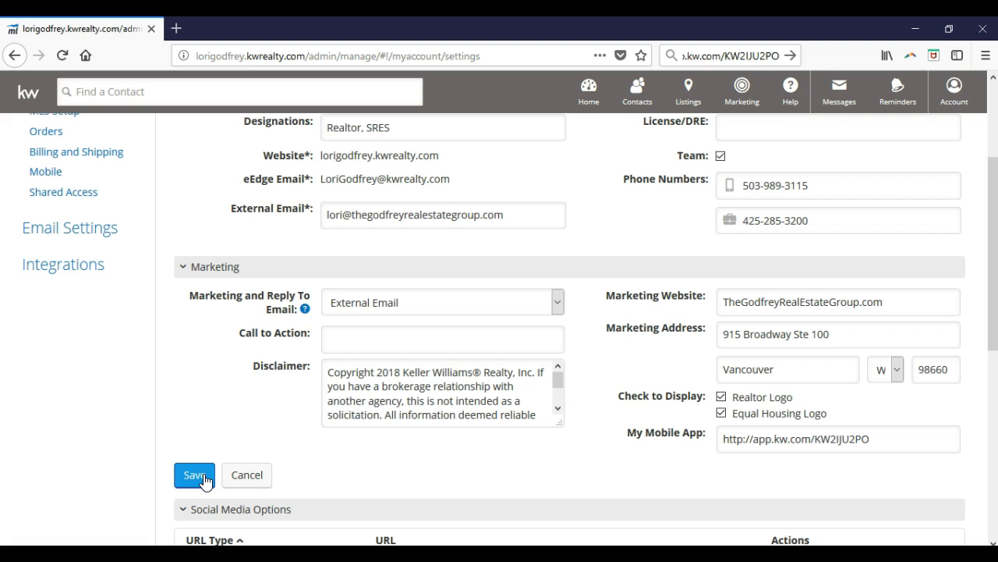
click(202, 474)
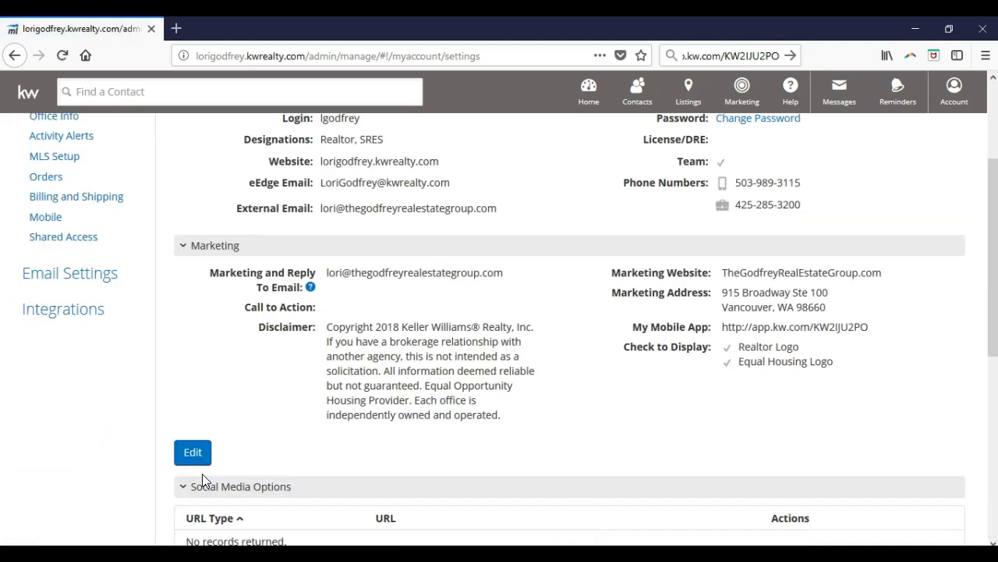
Start adding a social media link, examine the available URL types, and close the form without saving
scroll(202, 475, down, 1)
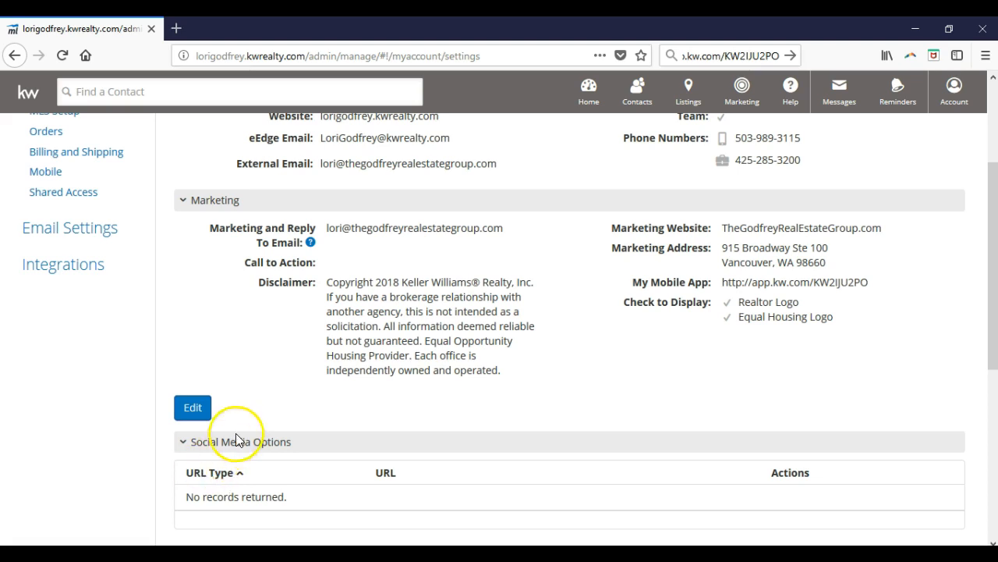
scroll(277, 324, down, 2)
scroll(278, 324, down, 2)
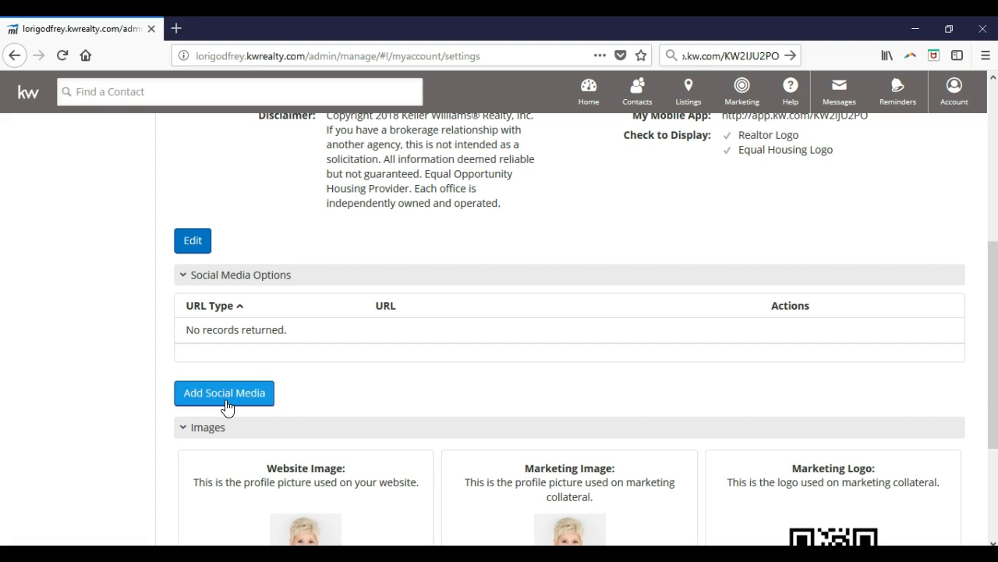
click(226, 400)
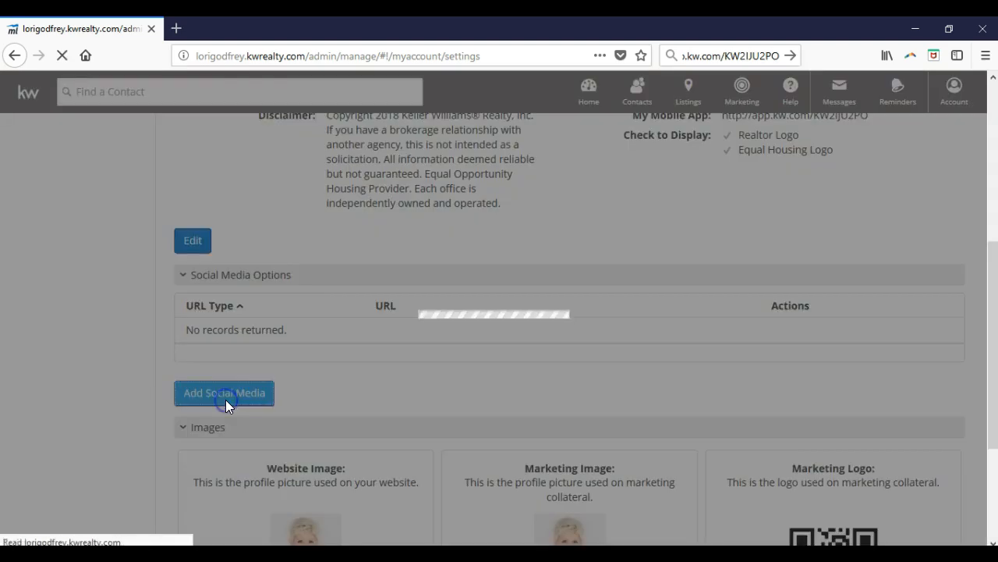
click(409, 236)
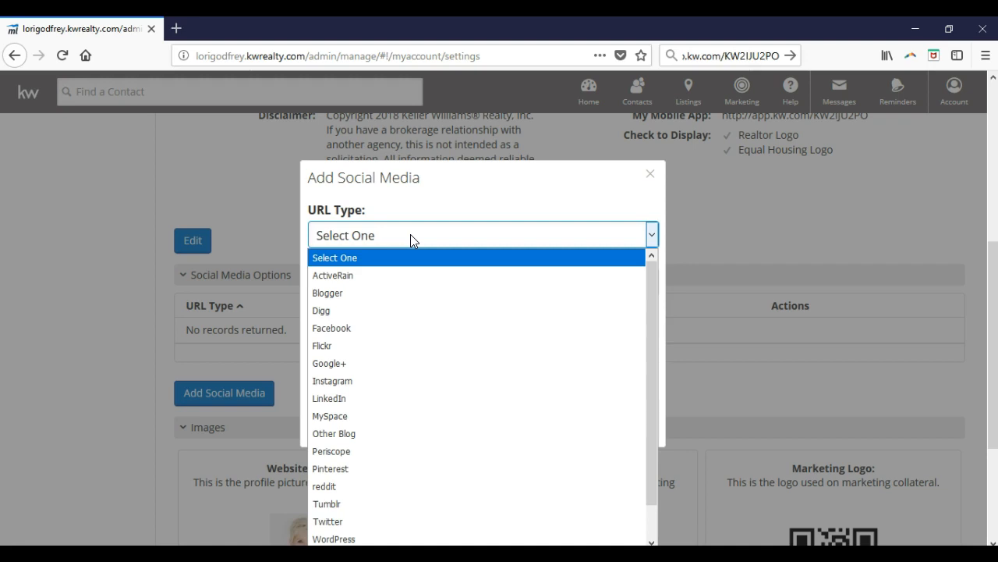
click(430, 198)
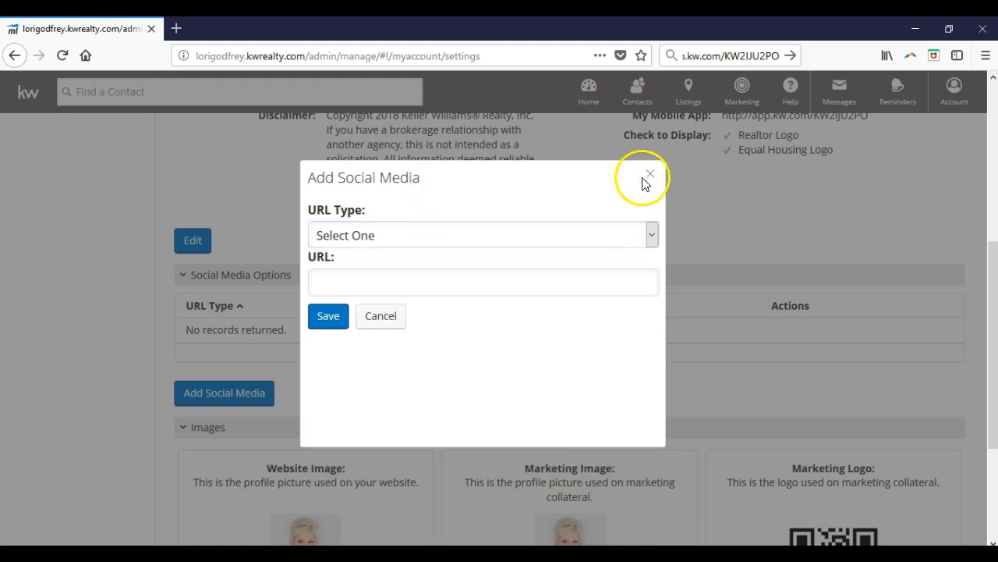
click(649, 174)
Try to replace the marketing image with Headshot II.jpg from the Downloads folder, and open the marketing logo for editing
scroll(559, 311, down, 1)
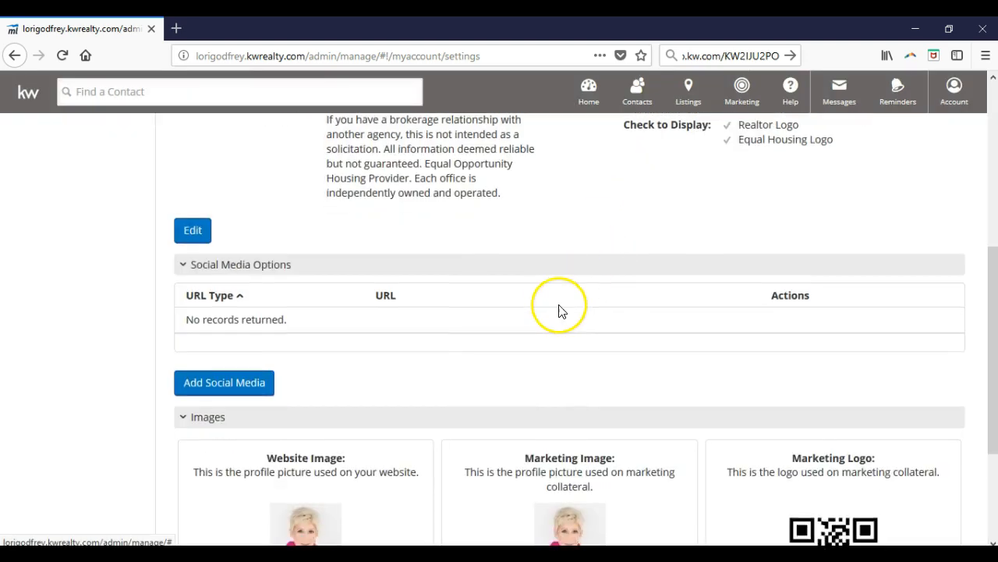
scroll(558, 310, down, 3)
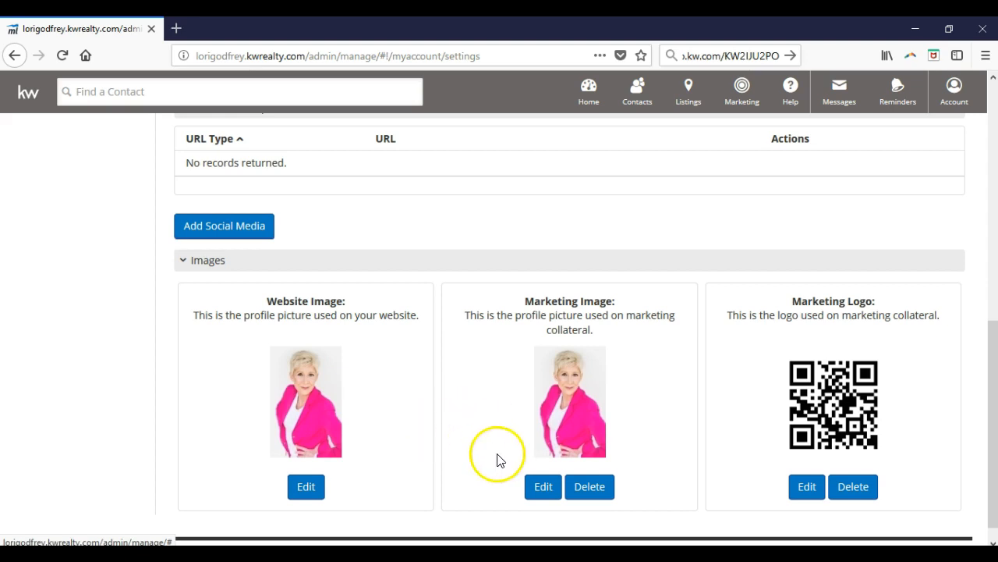
click(542, 494)
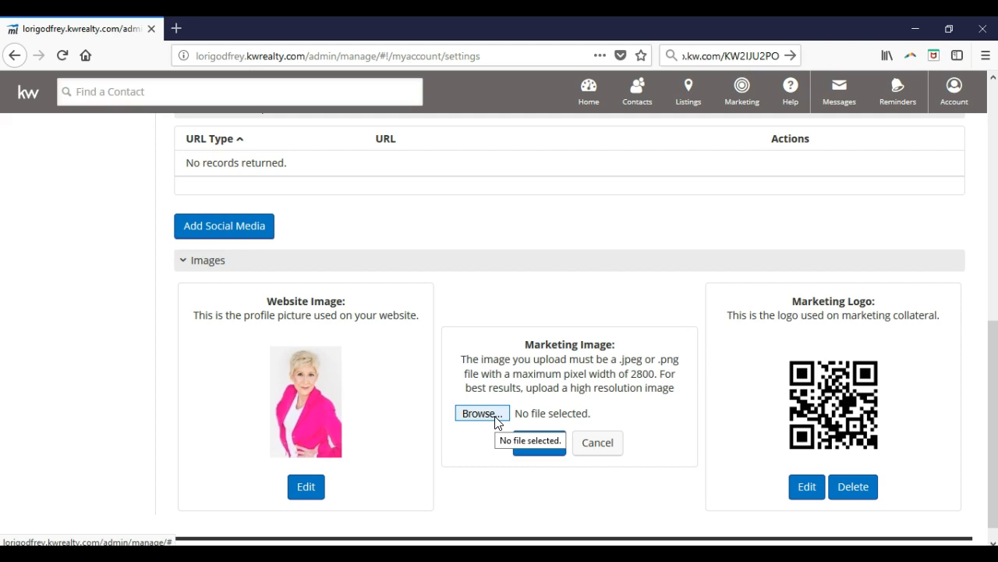
click(480, 413)
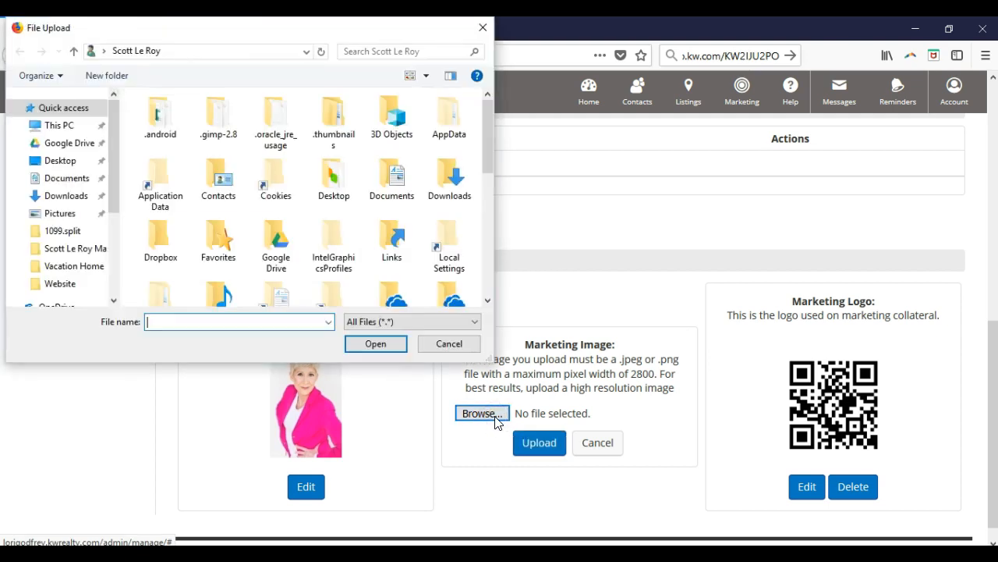
click(66, 195)
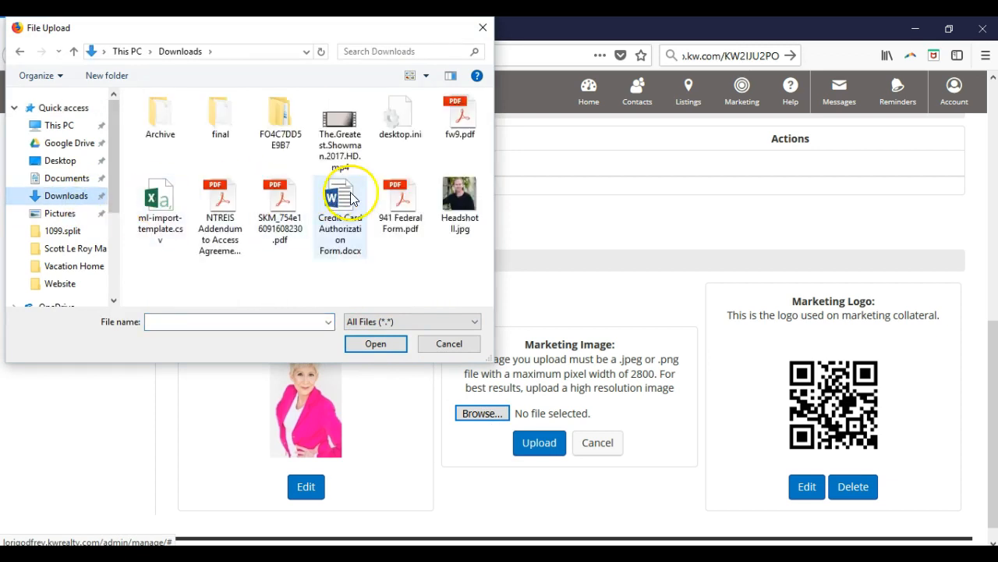
click(460, 201)
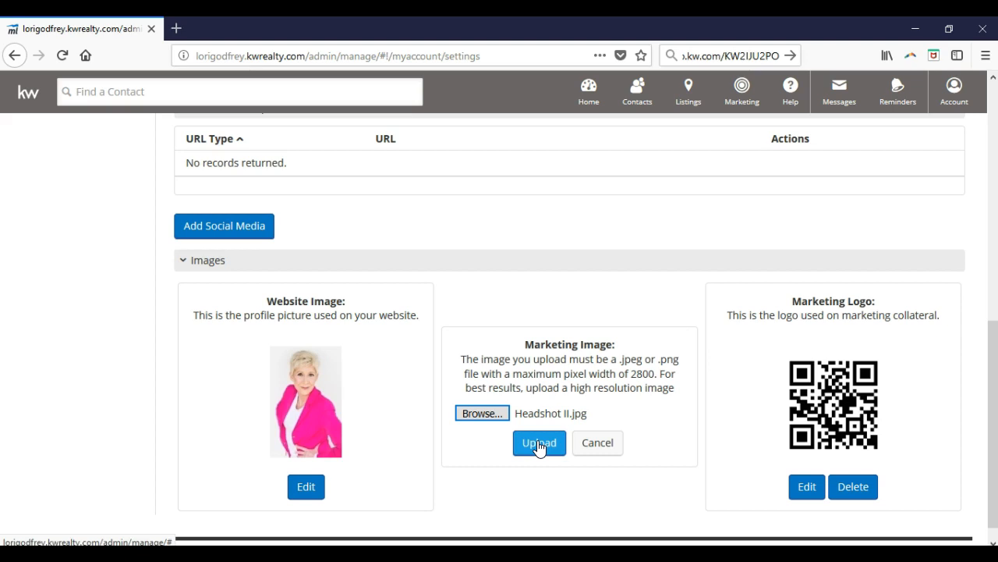
click(540, 448)
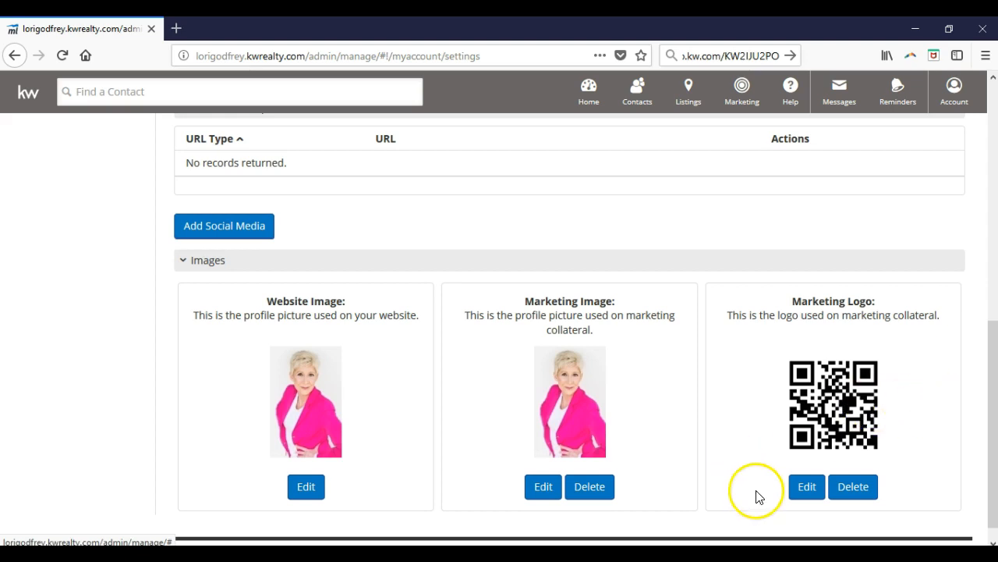
click(819, 493)
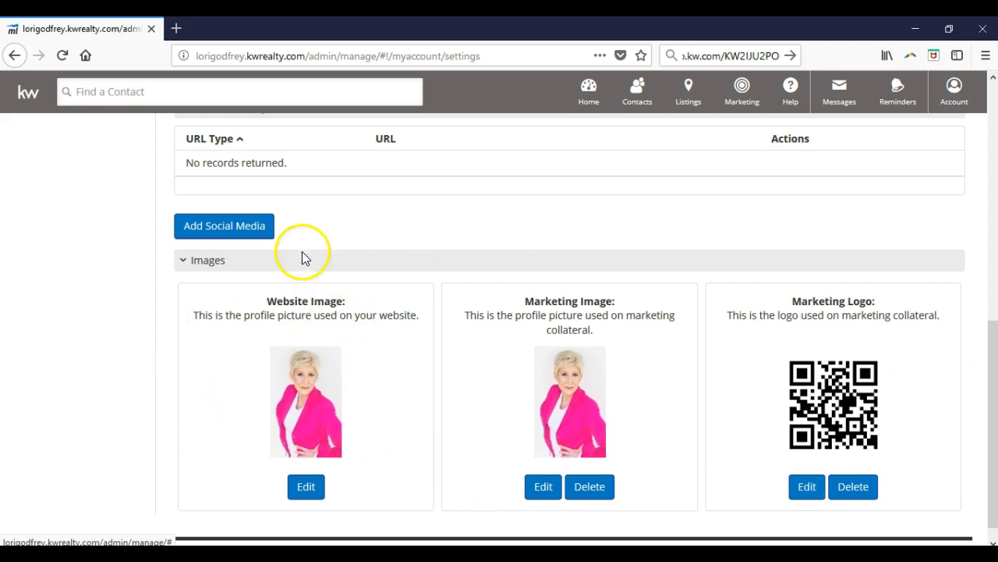
Review the office contact information, and examine the contact methods, subscriptions and daily alerts in Activity Alerts
scroll(147, 372, up, 10)
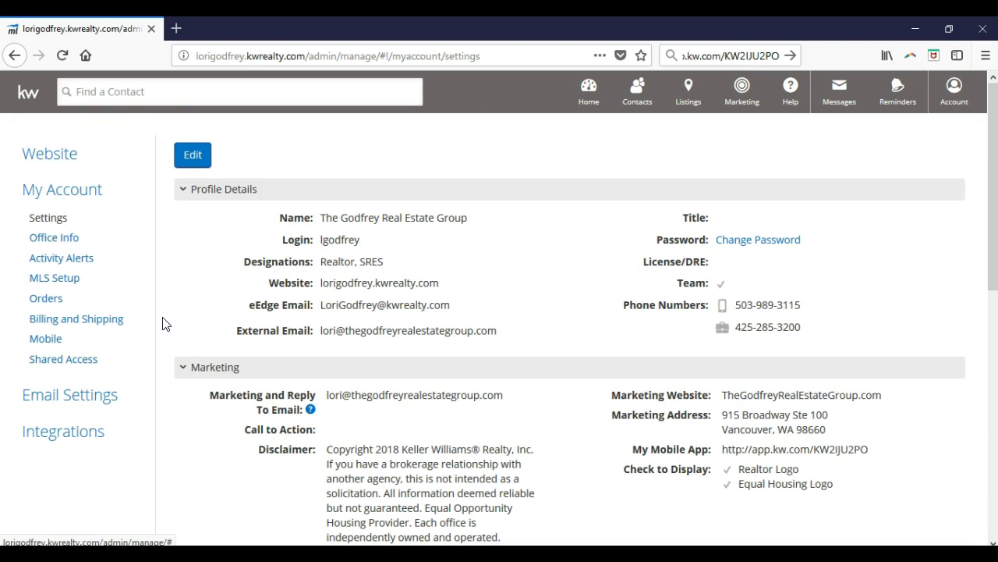
click(66, 241)
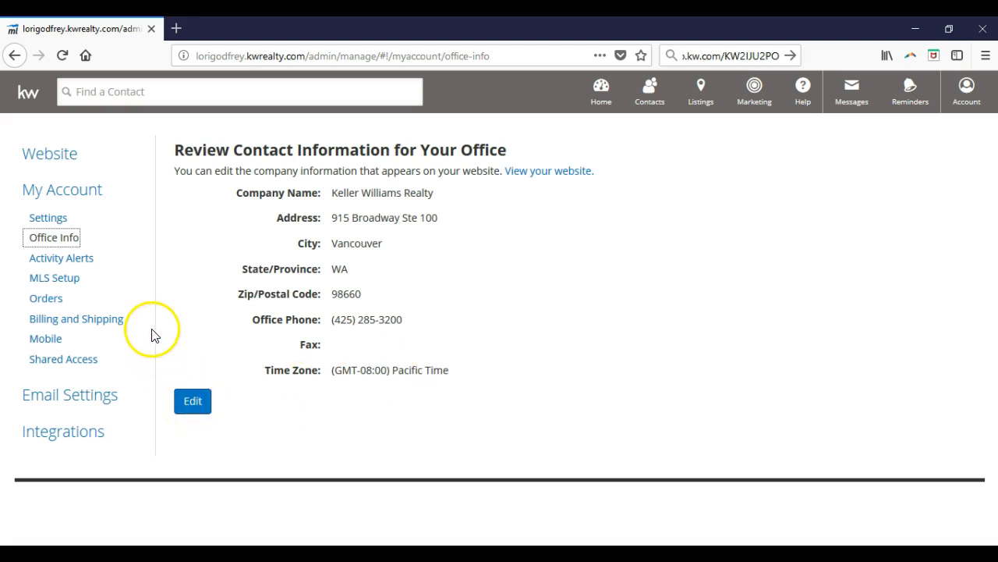
click(76, 266)
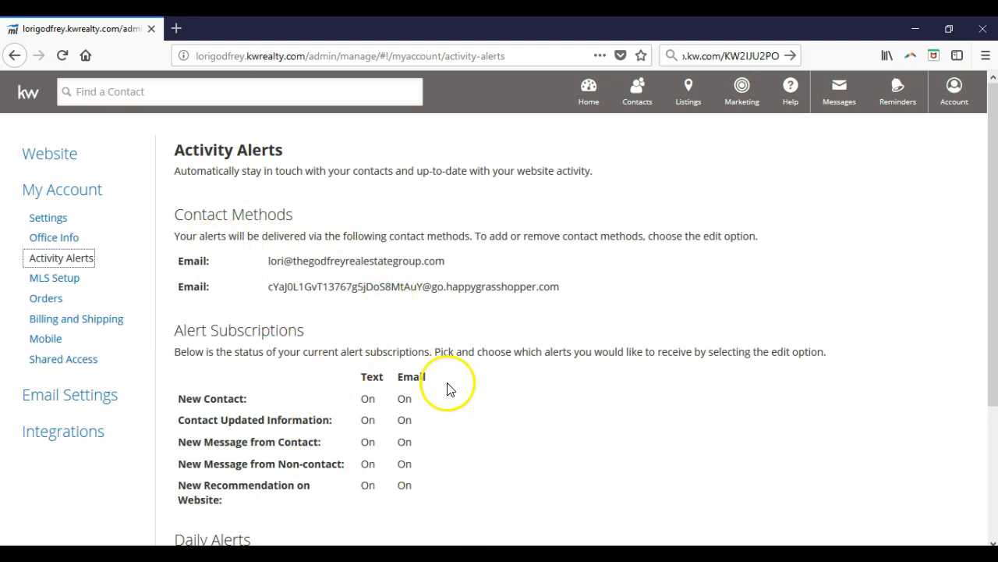
scroll(343, 396, down, 3)
scroll(343, 396, down, 2)
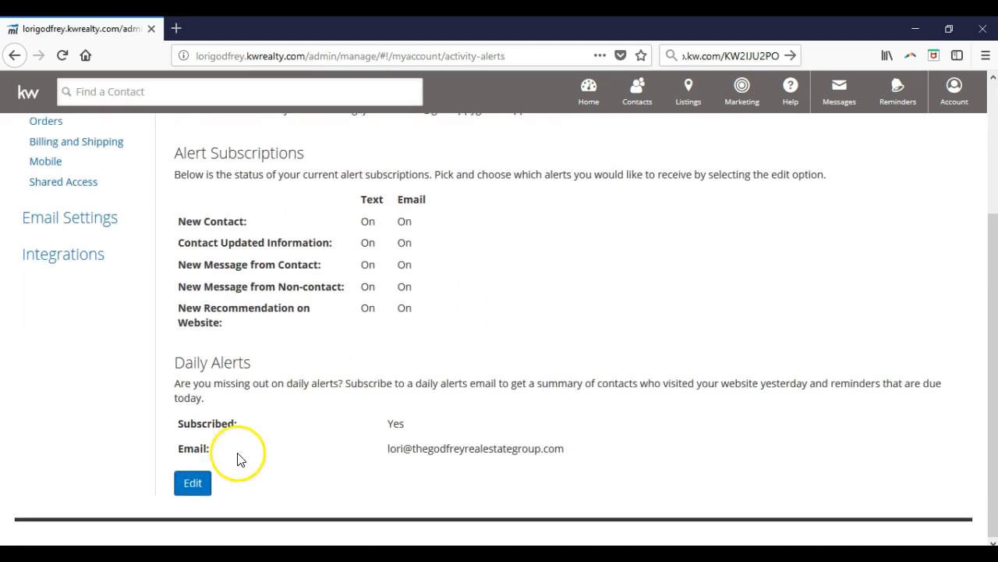